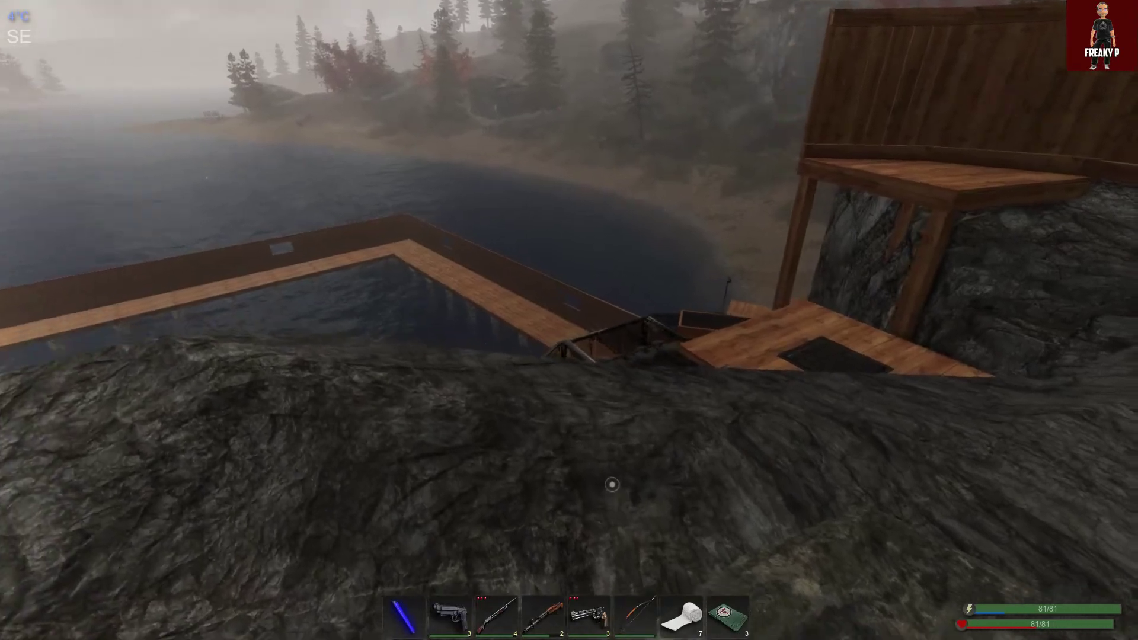
- Walk and sprint across the rock ledge overlooking the lakeside base
key("w")
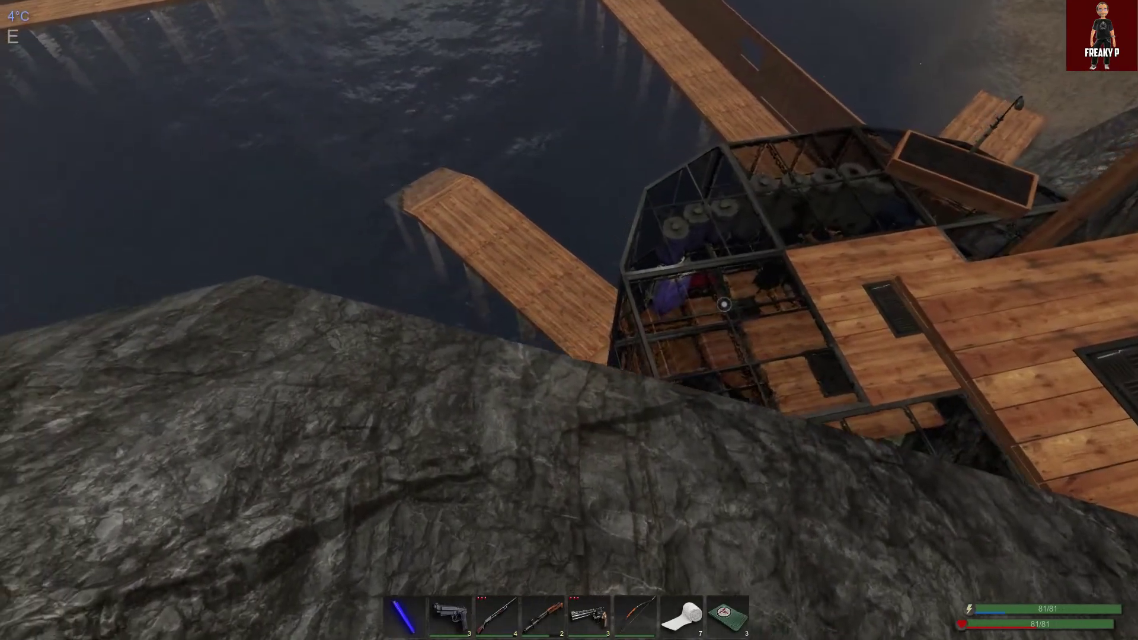
key("s")
key("w")
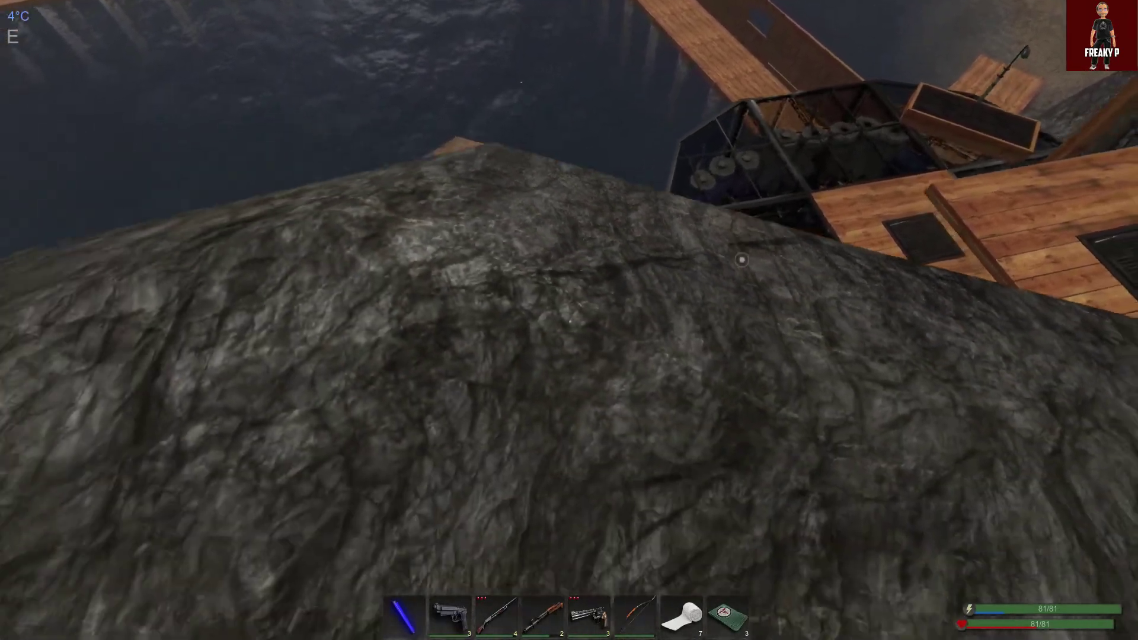
key("d")
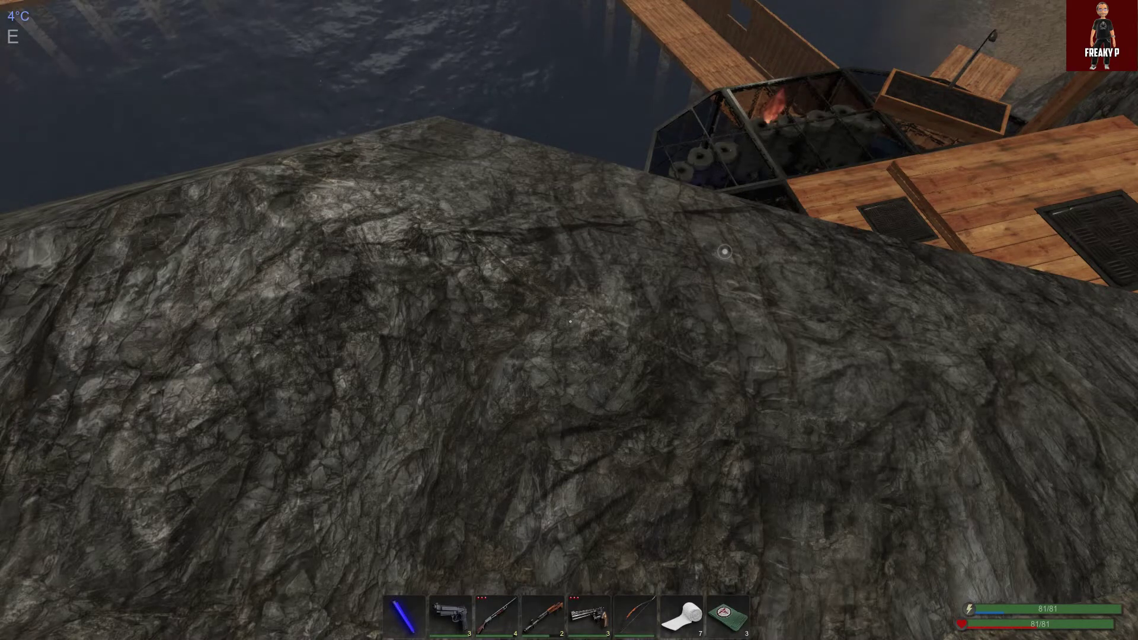
key("s")
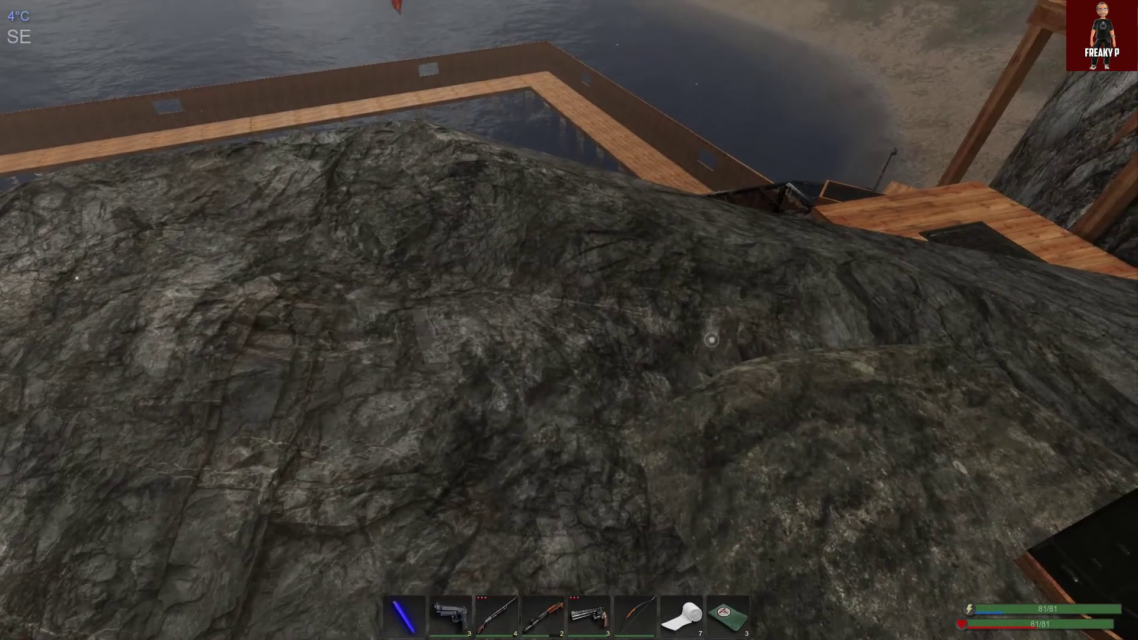
key("shift+w")
key("shift+w")
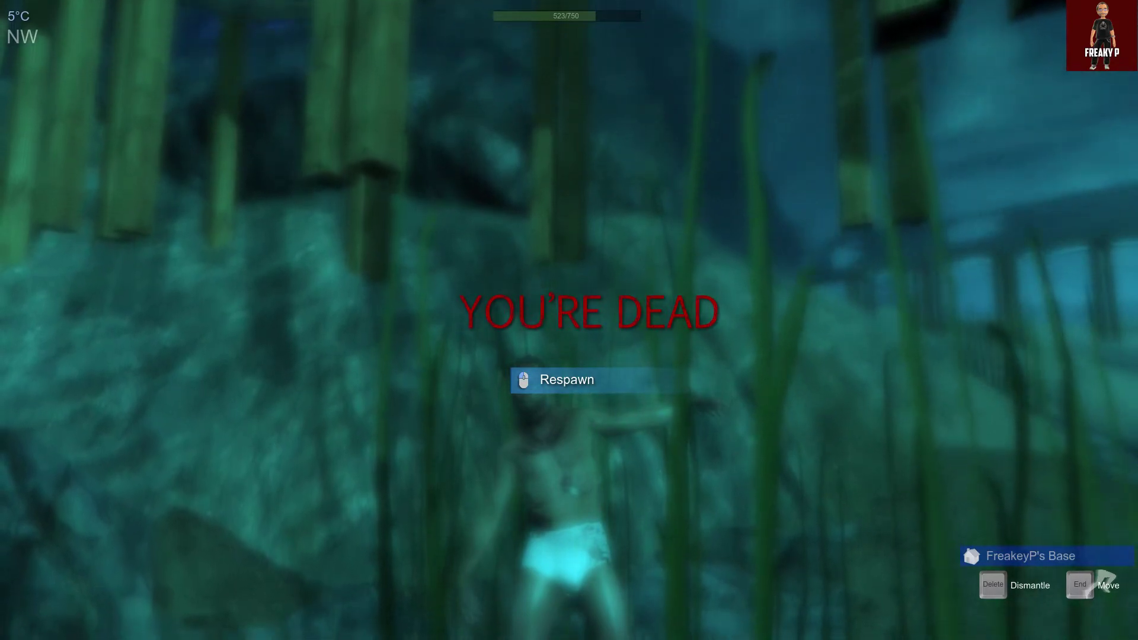
- Bring up the pause menu and choose Exit Game
key("Escape")
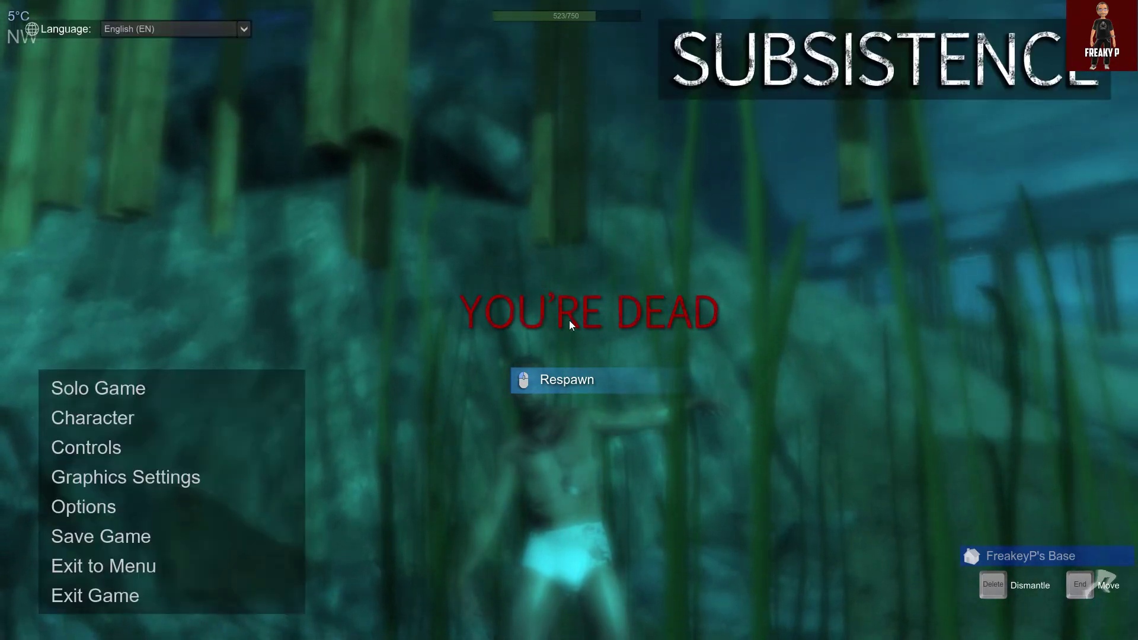
left_click(158, 599)
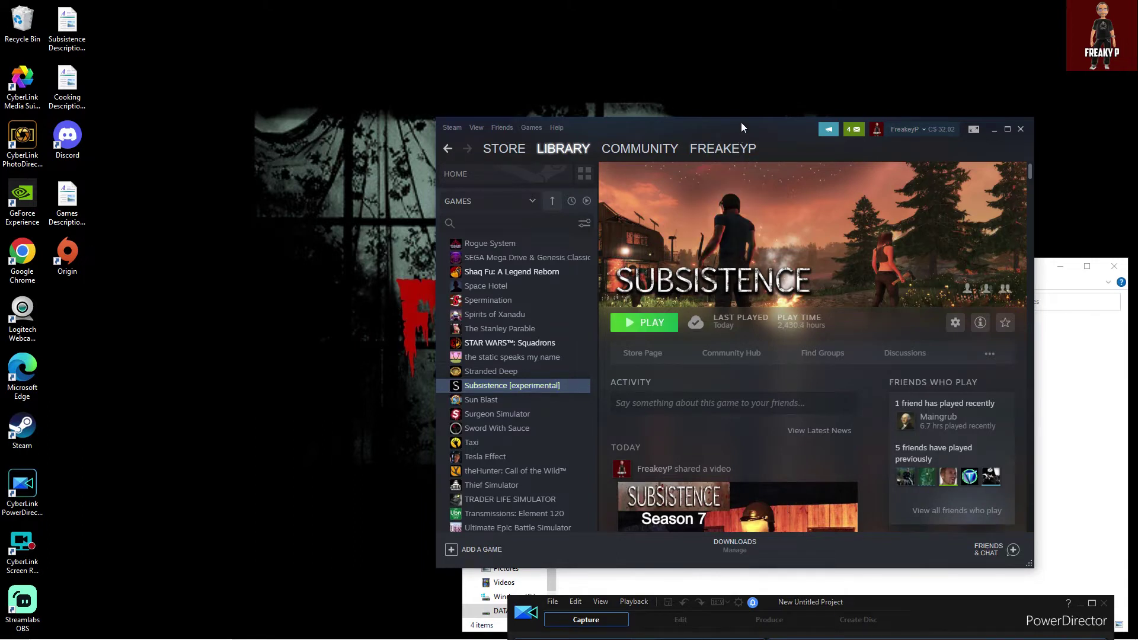
- Minimize Steam and browse from ProfileSaves into the Sp save folder in Explorer
left_click(991, 129)
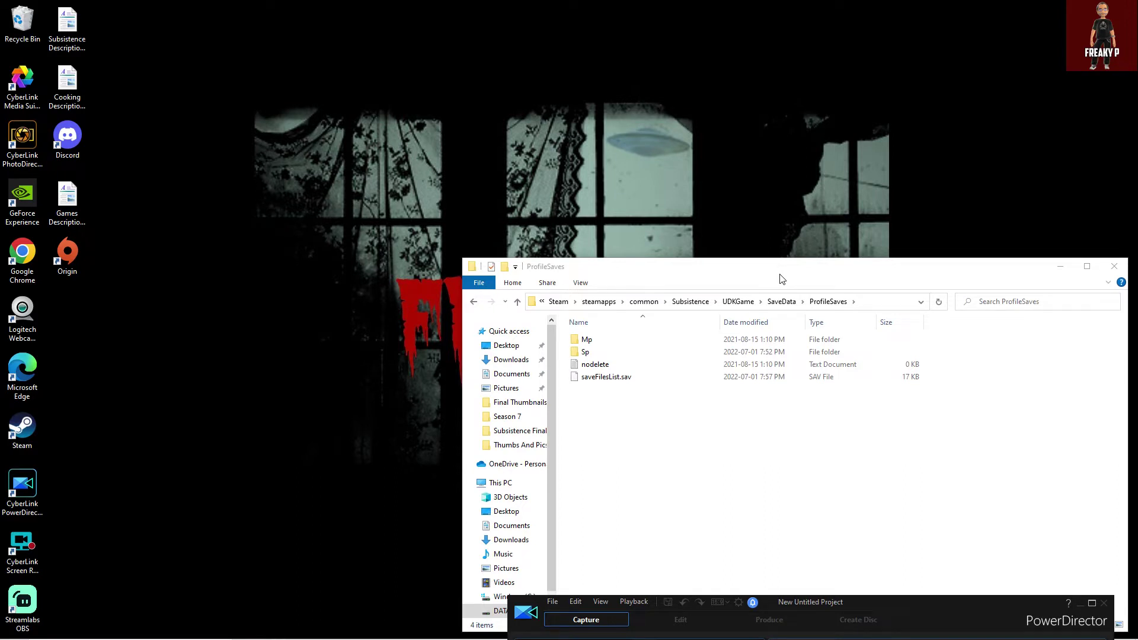
left_click(542, 302)
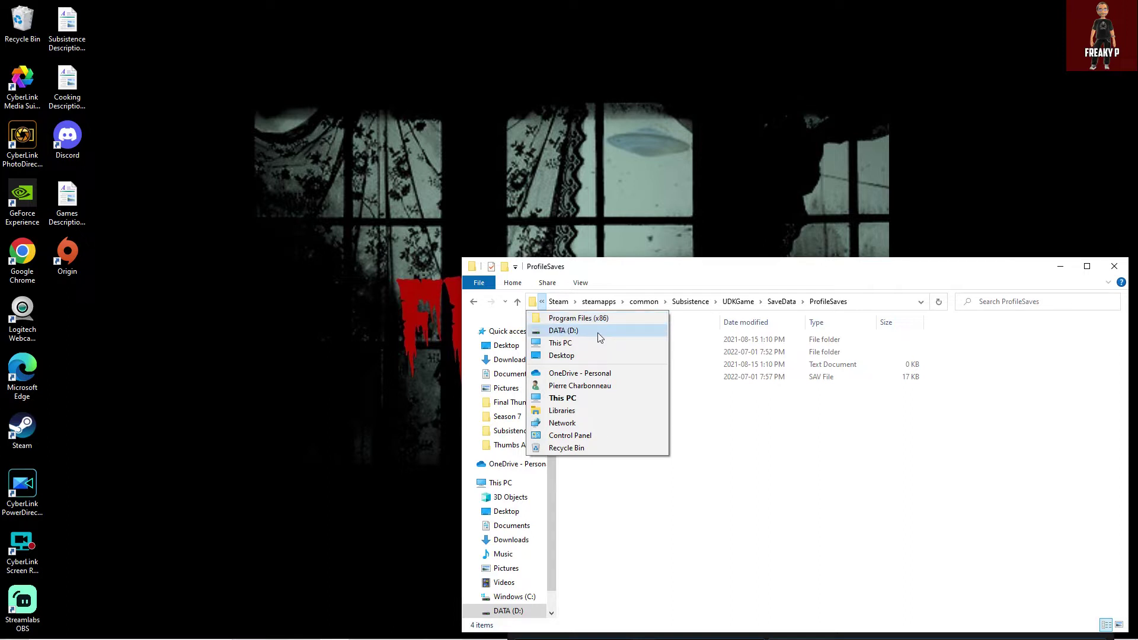
mouse_move(602, 302)
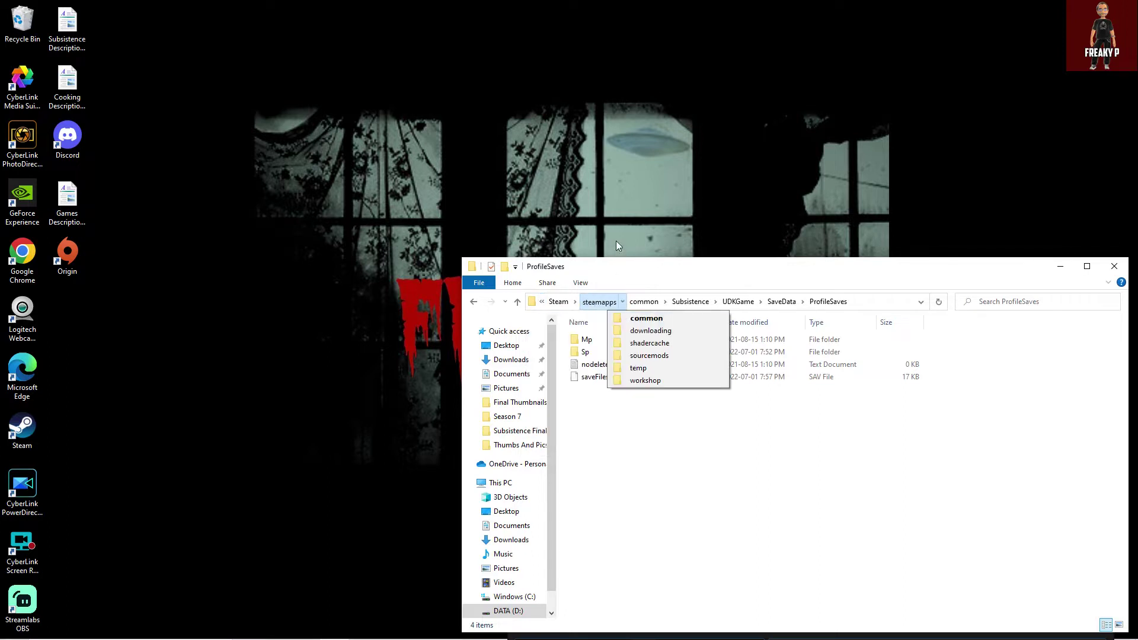
left_click(661, 266)
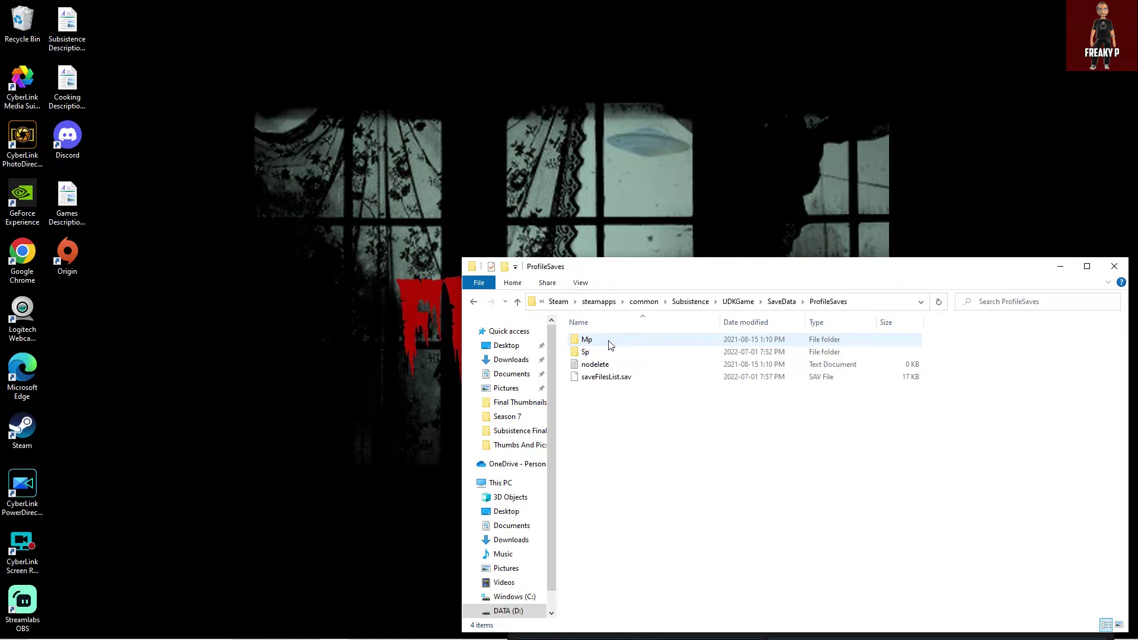
mouse_move(610, 346)
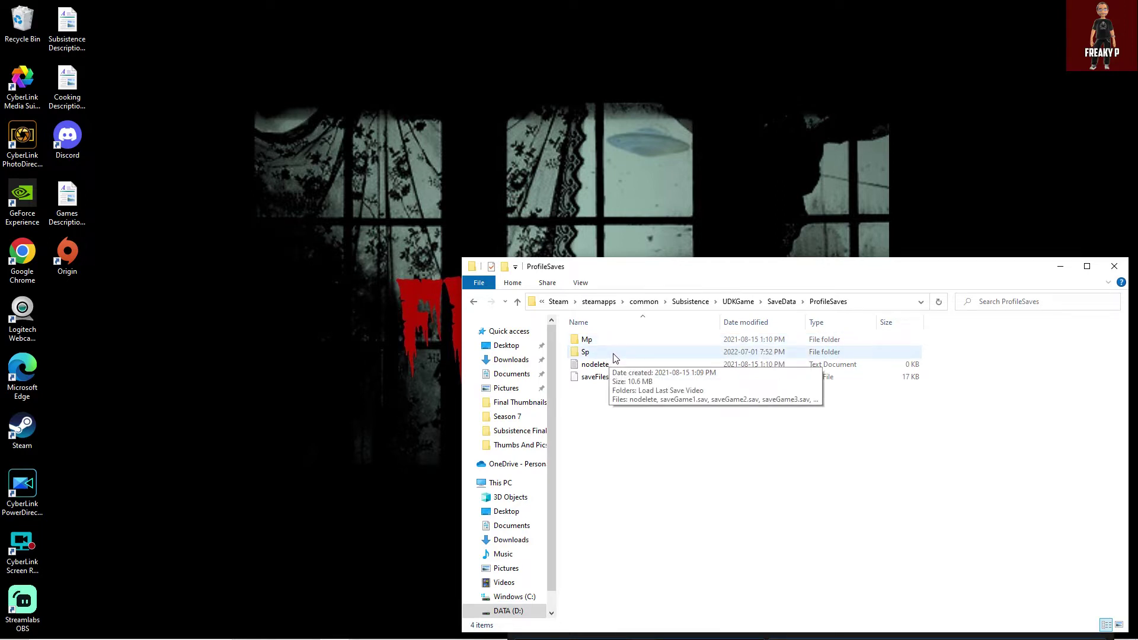
double_click(614, 354)
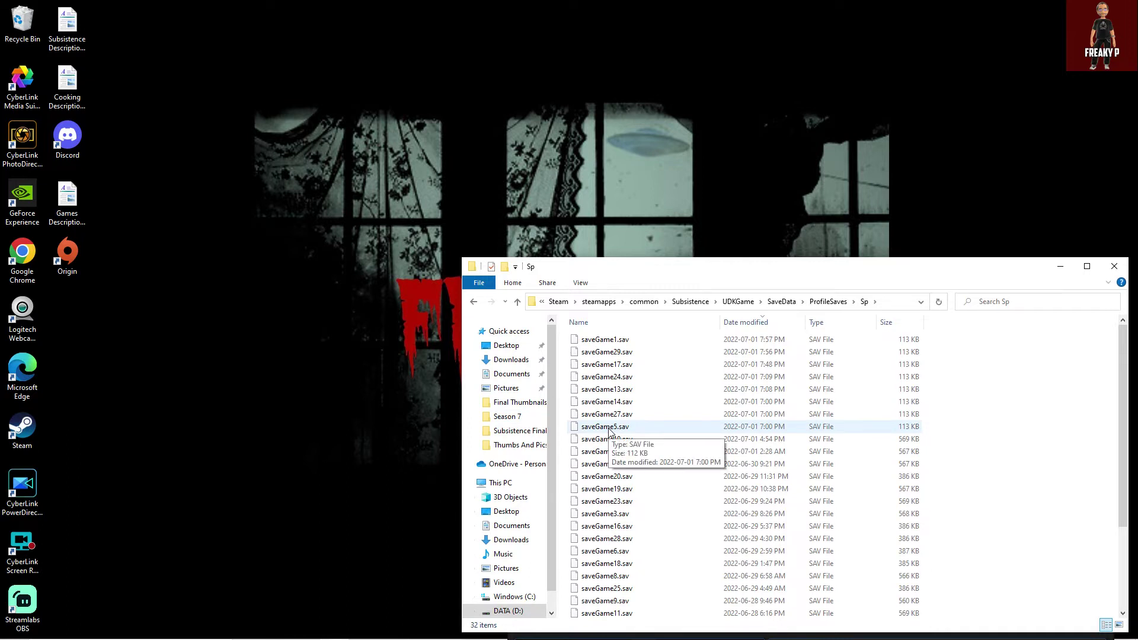
- Copy saveGame1.sav from the Sp folder onto the desktop as a backup
left_click(602, 345)
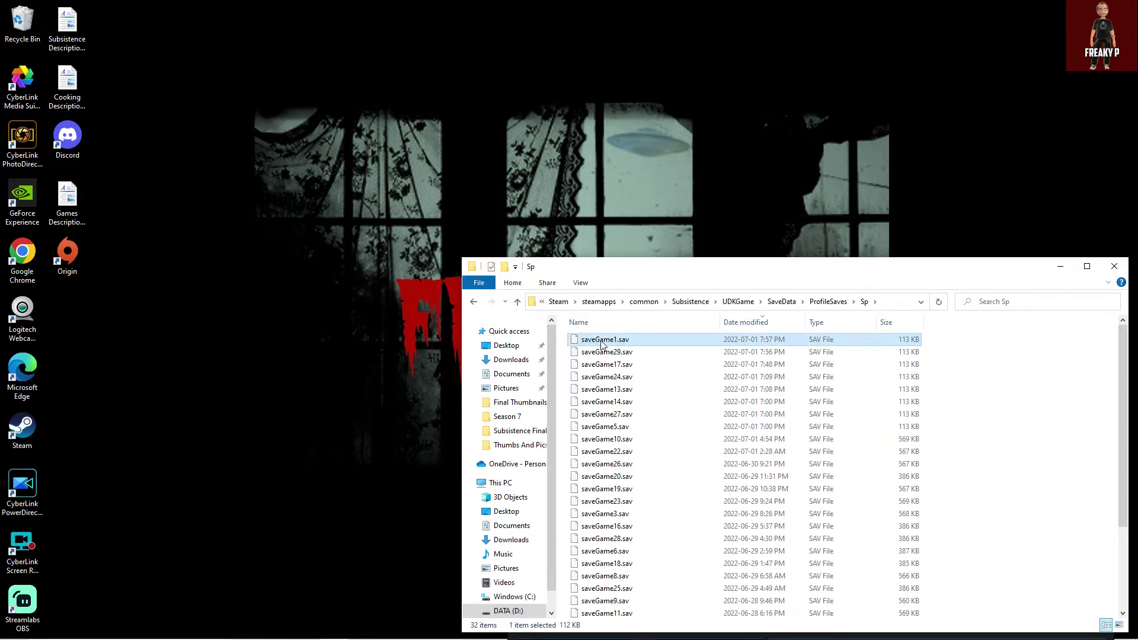
right_click(602, 345)
left_click(647, 498)
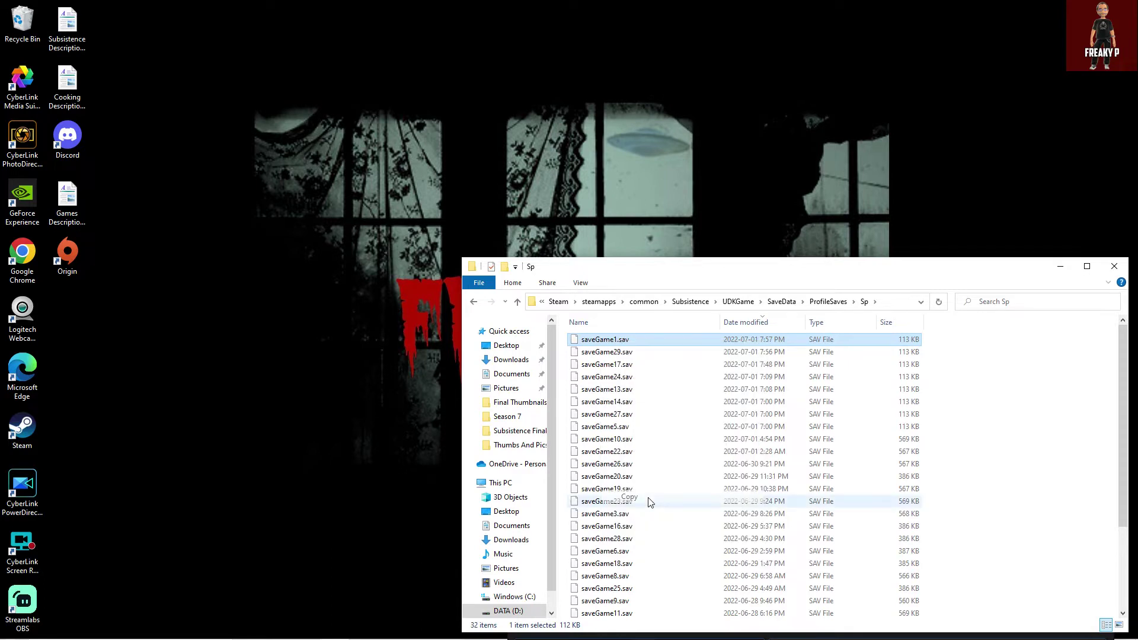
right_click(135, 390)
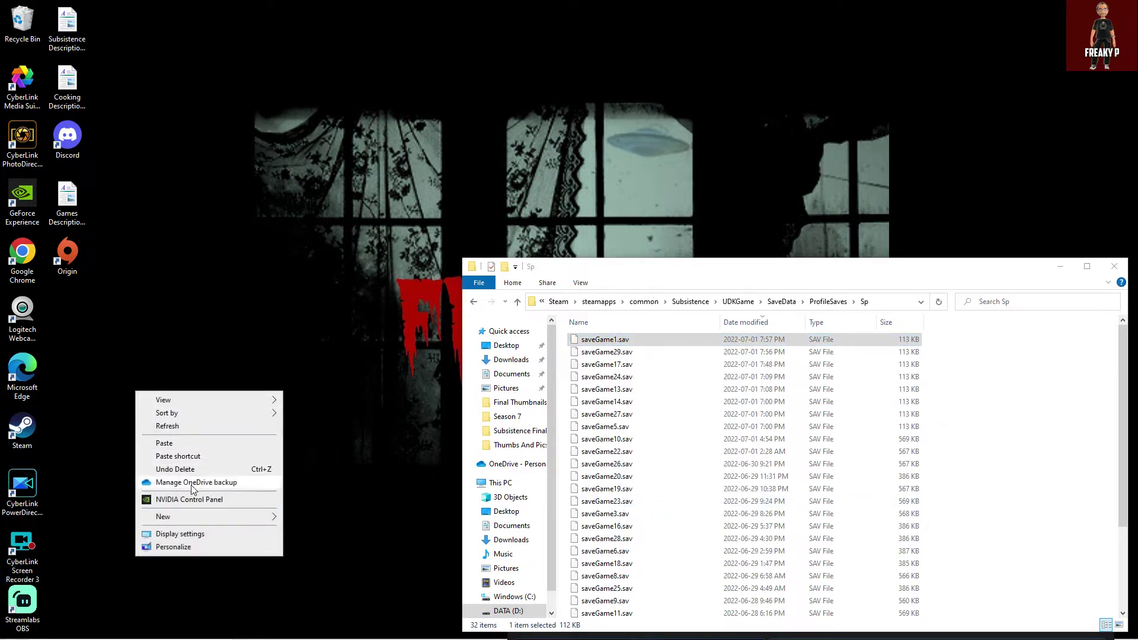
left_click(212, 446)
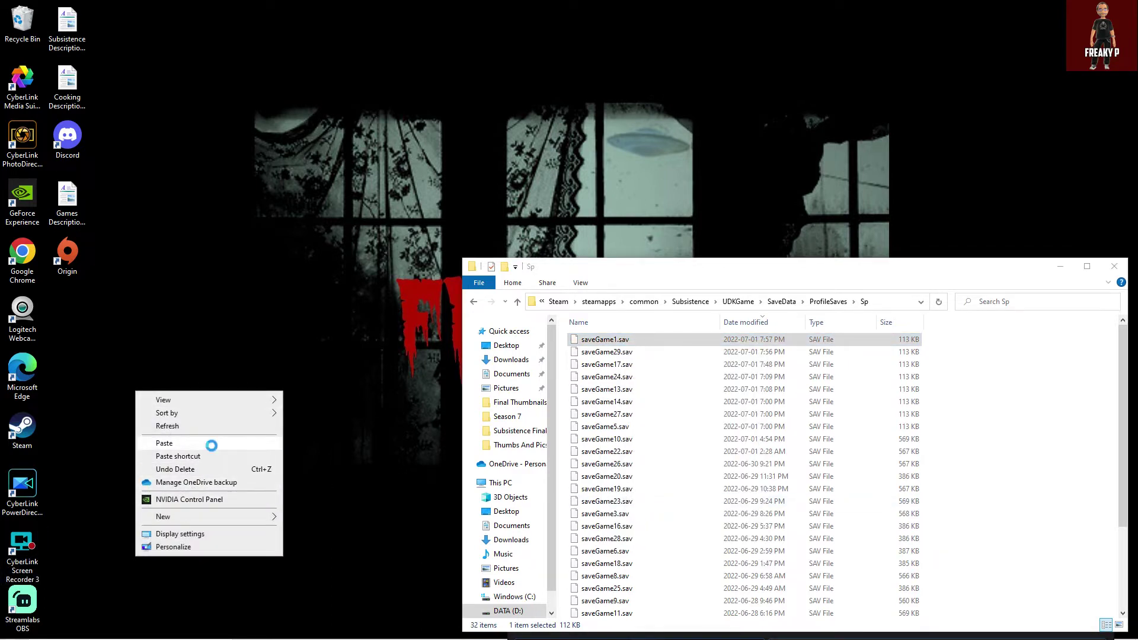
- Copy saveGame5.sav onto the desktop too, then reselect saveGame1.sav in Sp
left_click(616, 340)
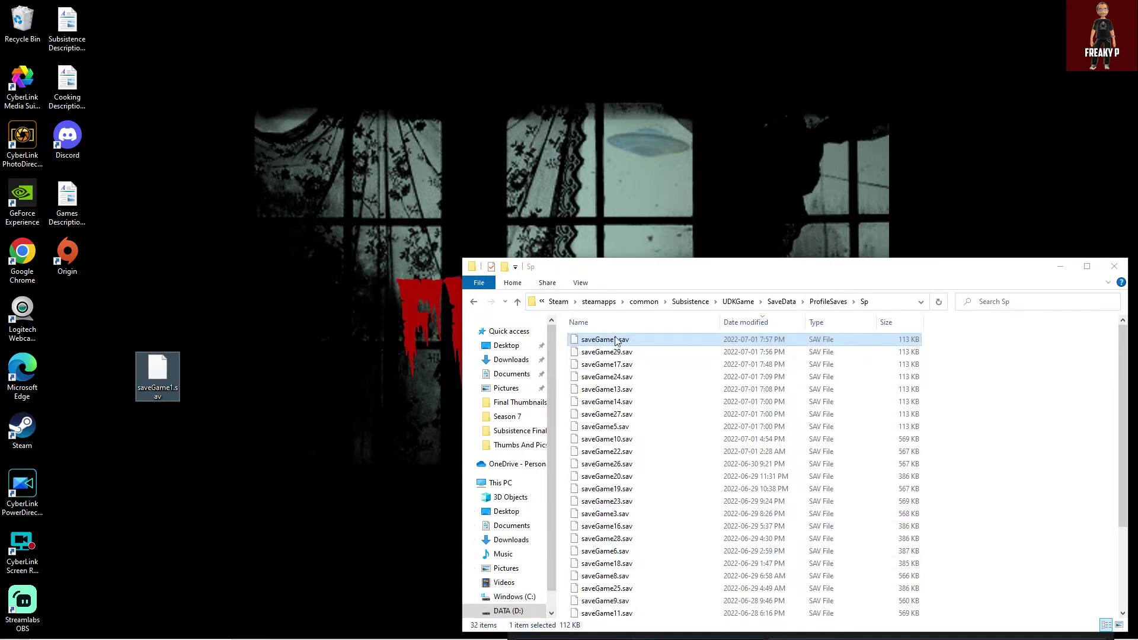
left_click(600, 432)
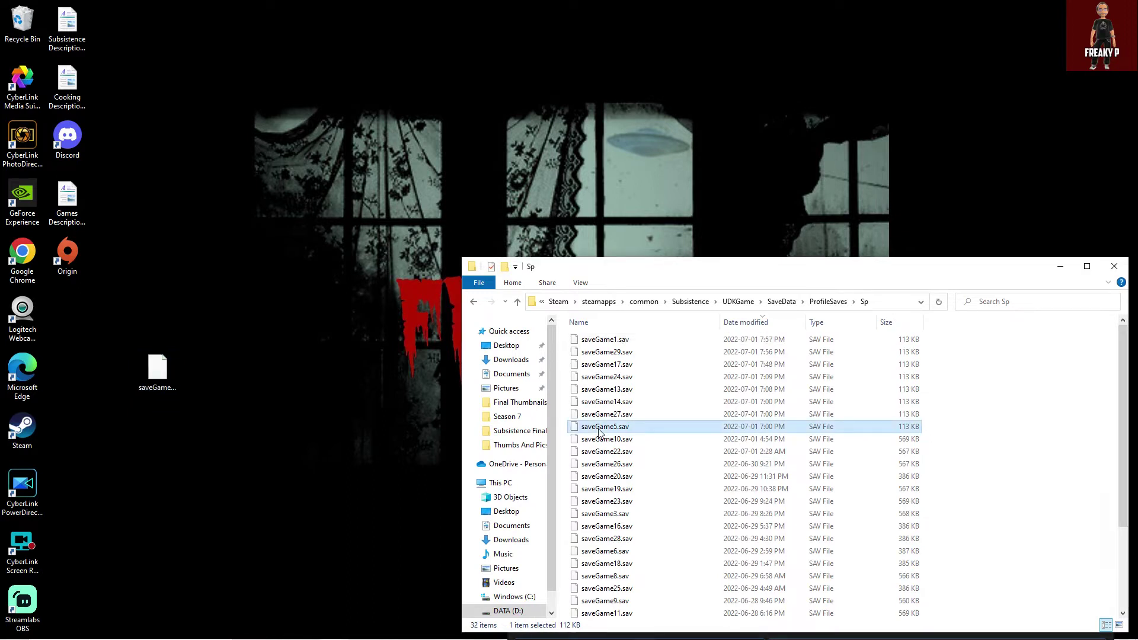
right_click(600, 432)
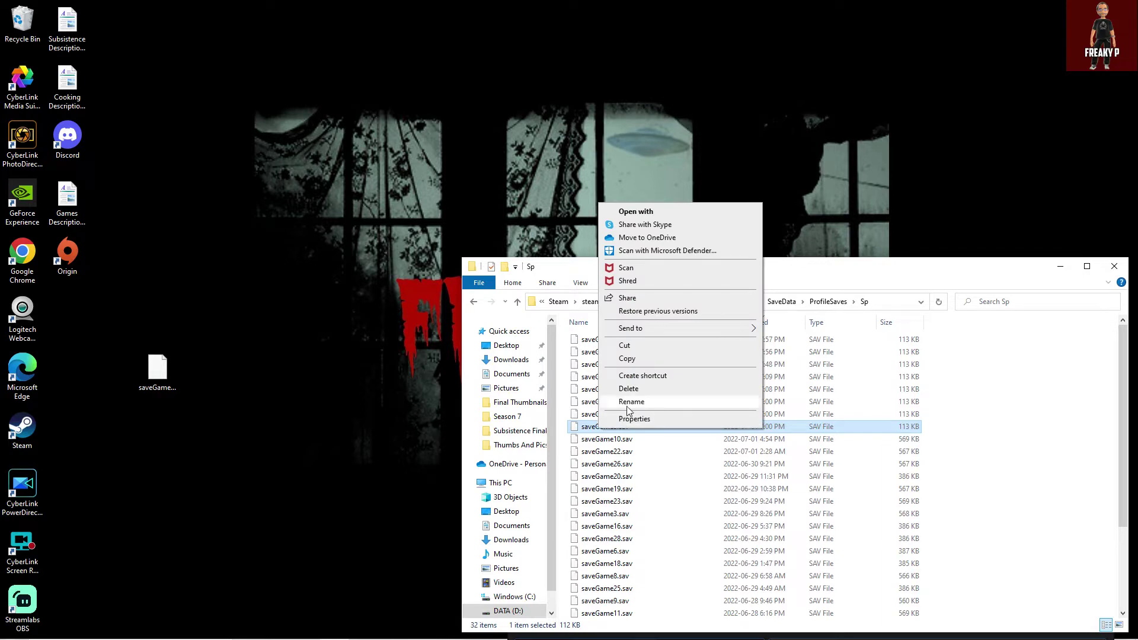
left_click(626, 359)
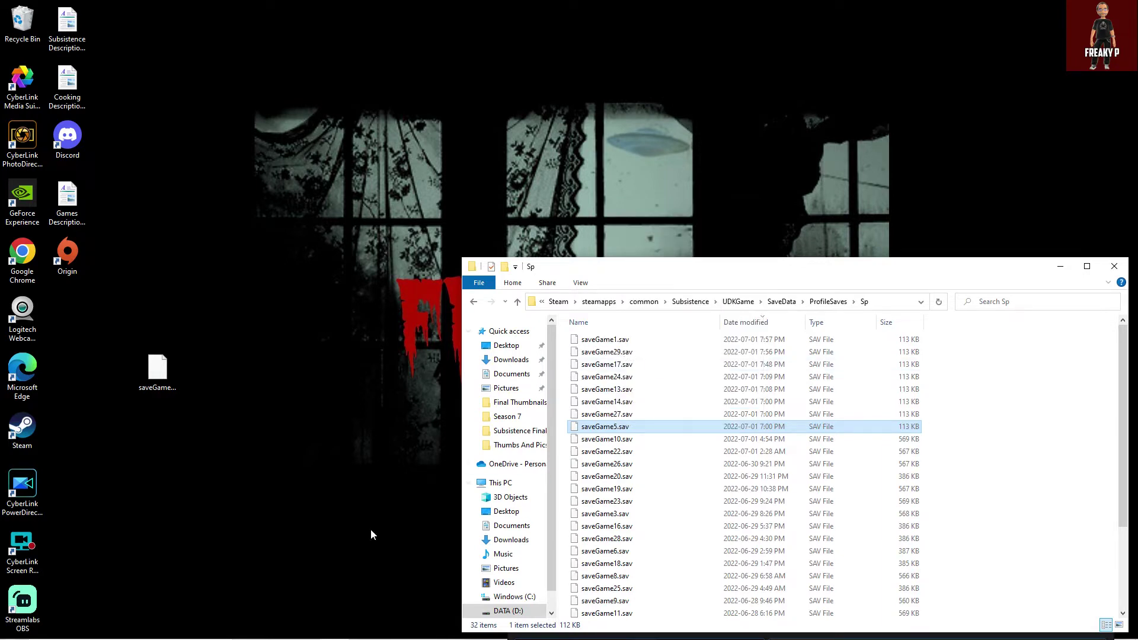
right_click(176, 476)
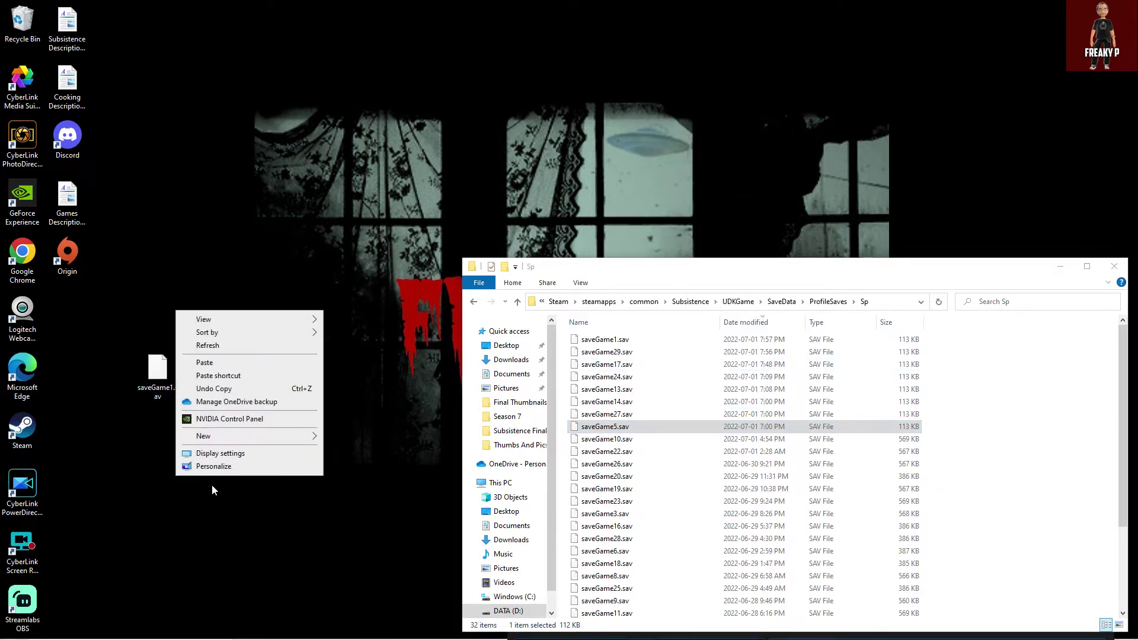
left_click(265, 364)
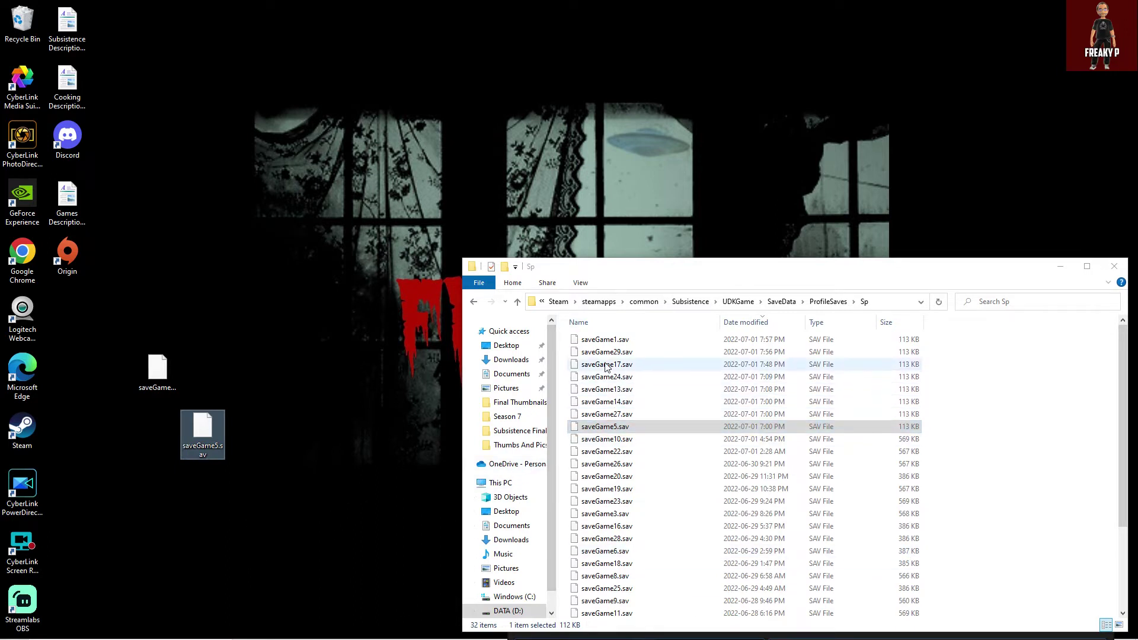
left_click(605, 343)
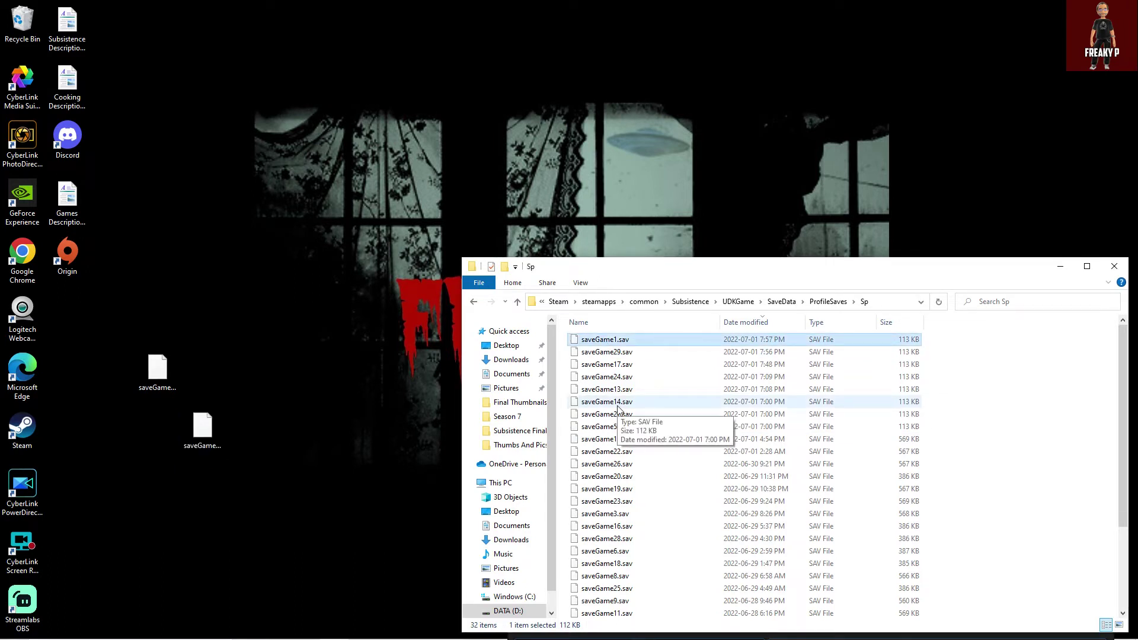
- Delete the old saveGame1.sav, rename saveGame5.sav to saveGame1.sav, and minimize Explorer
key("Delete")
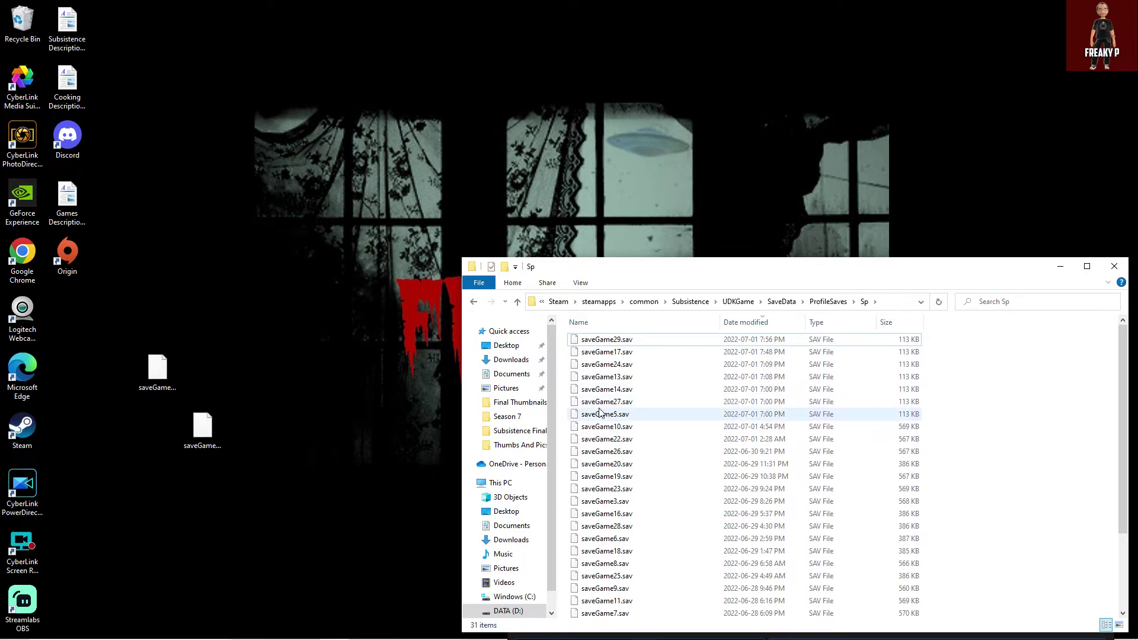
left_click(603, 417)
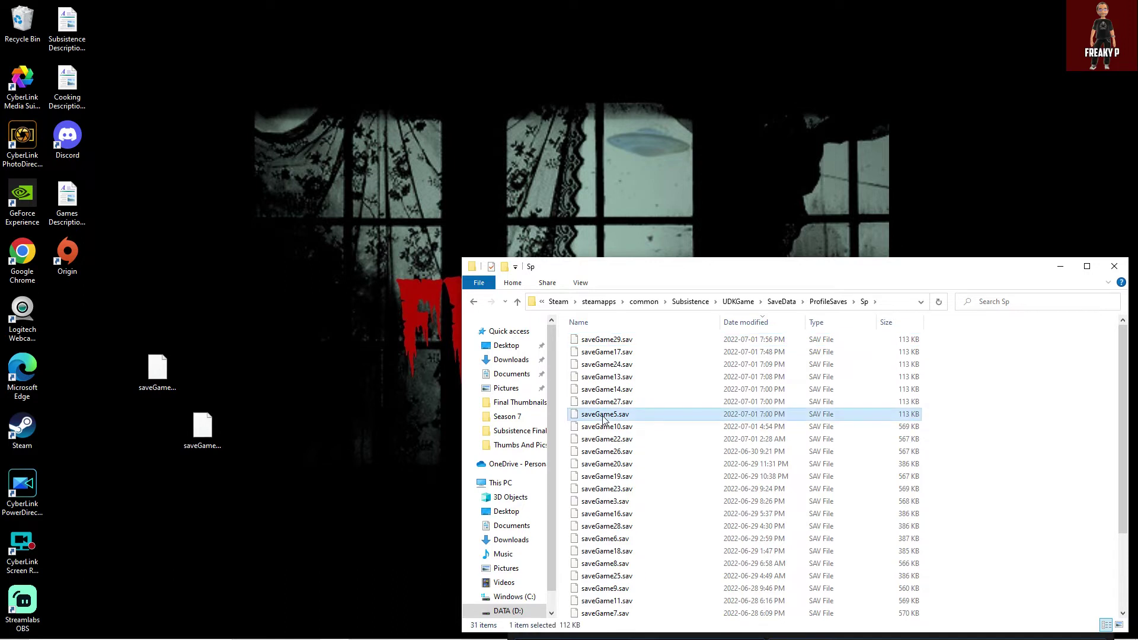
right_click(603, 419)
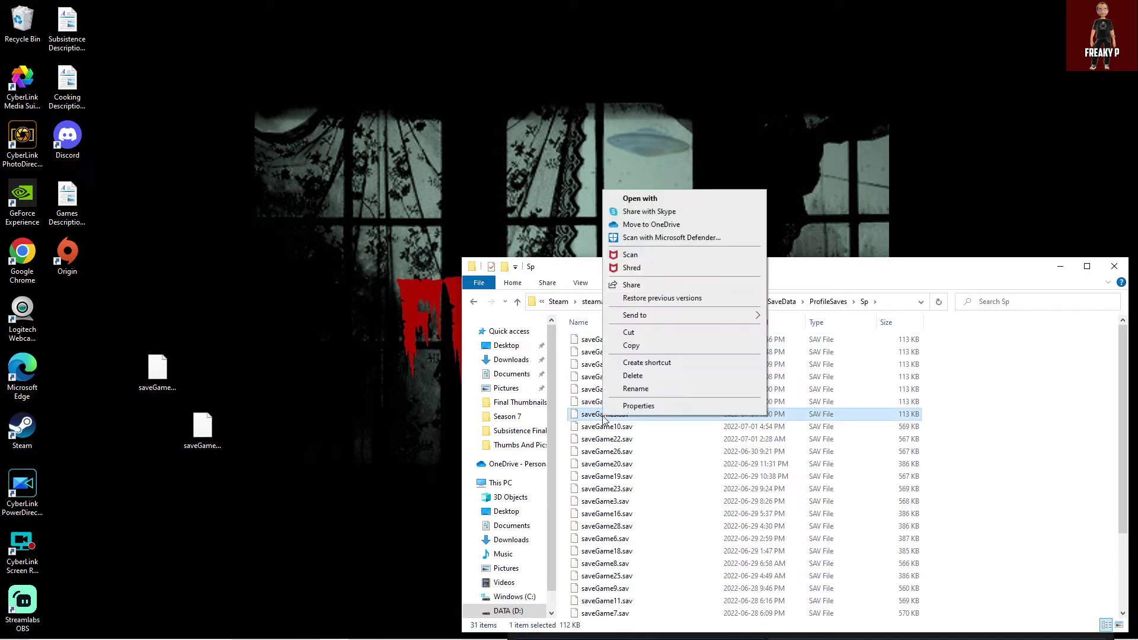
left_click(639, 390)
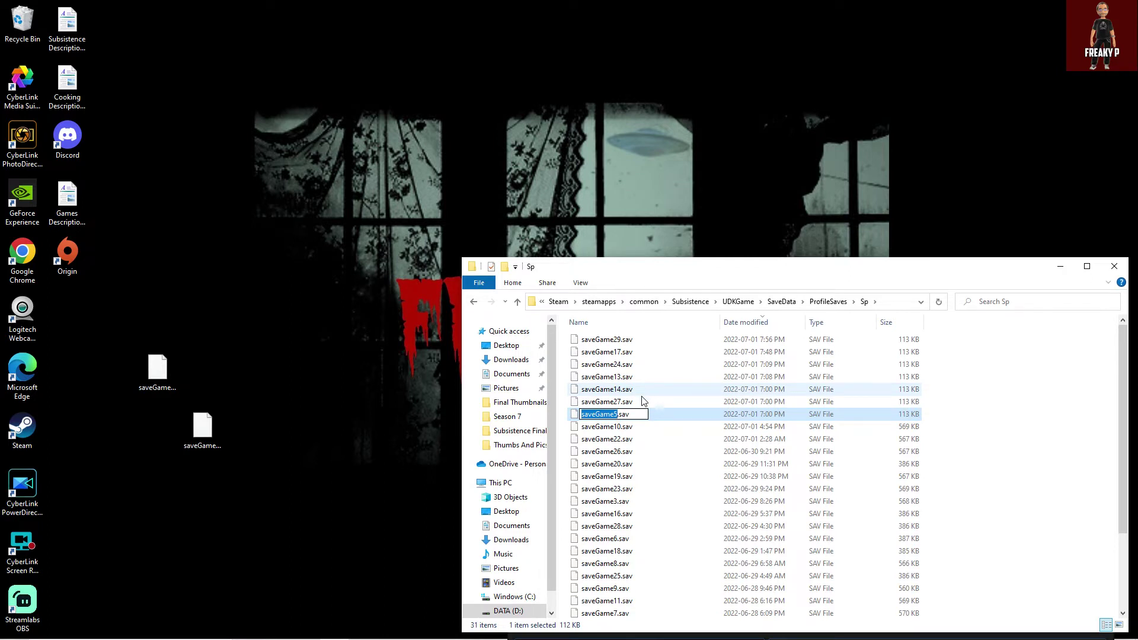
left_click(617, 413)
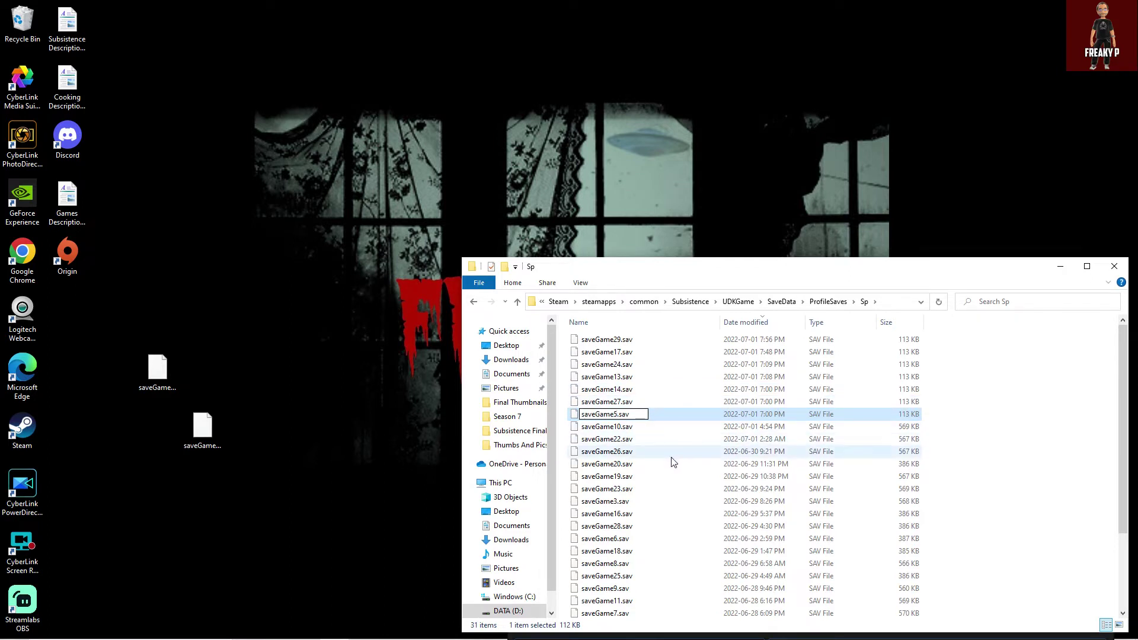
key("BackSpace")
type("1")
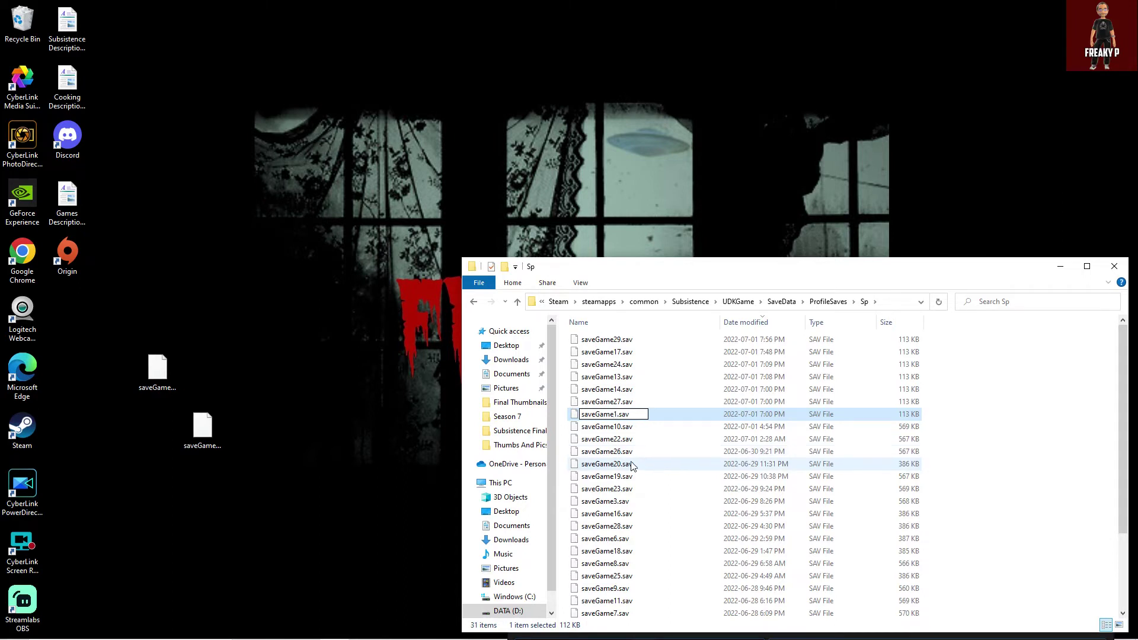
left_click(166, 388)
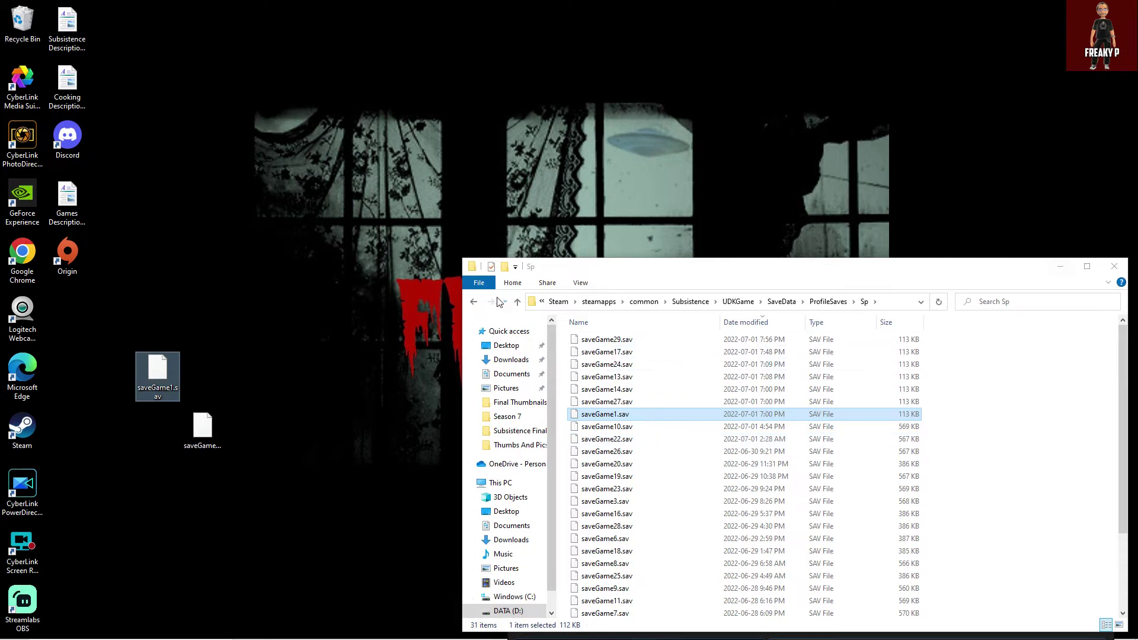
left_click(475, 303)
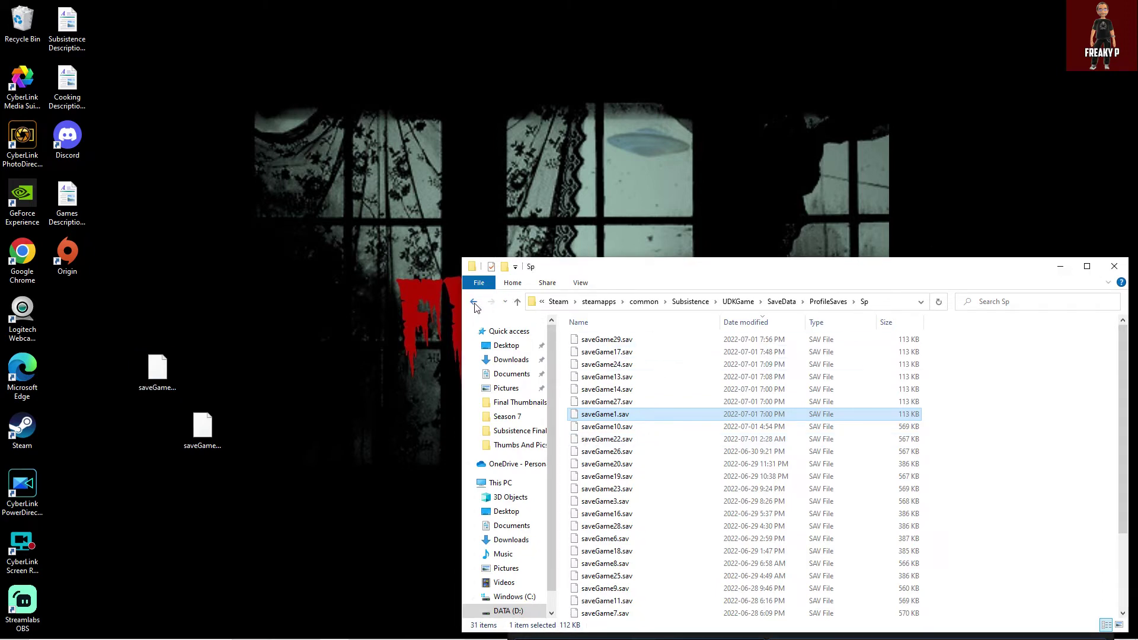
left_click(1060, 268)
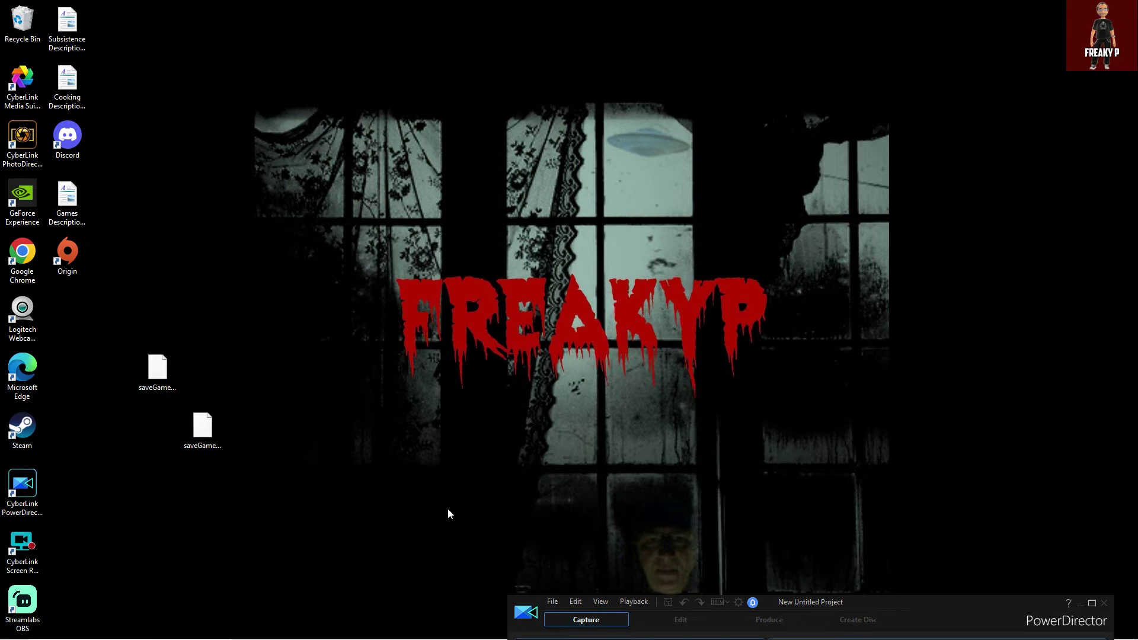
- Move PowerDirector aside and launch Subsistence from the Steam library
left_click_drag(877, 603, 385, 627)
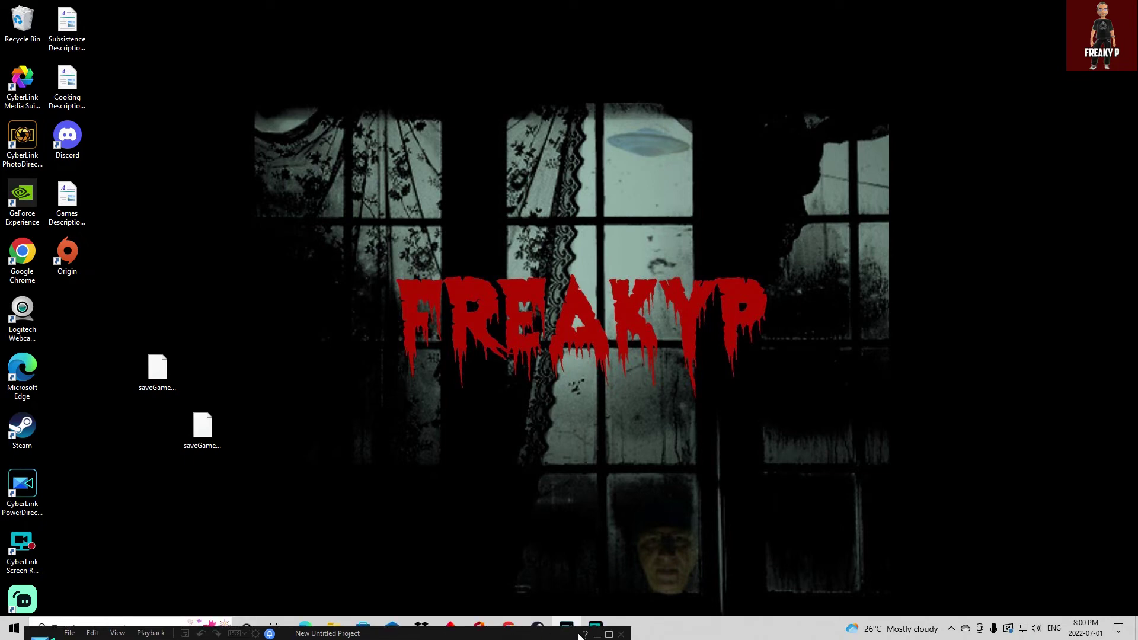
left_click(569, 626)
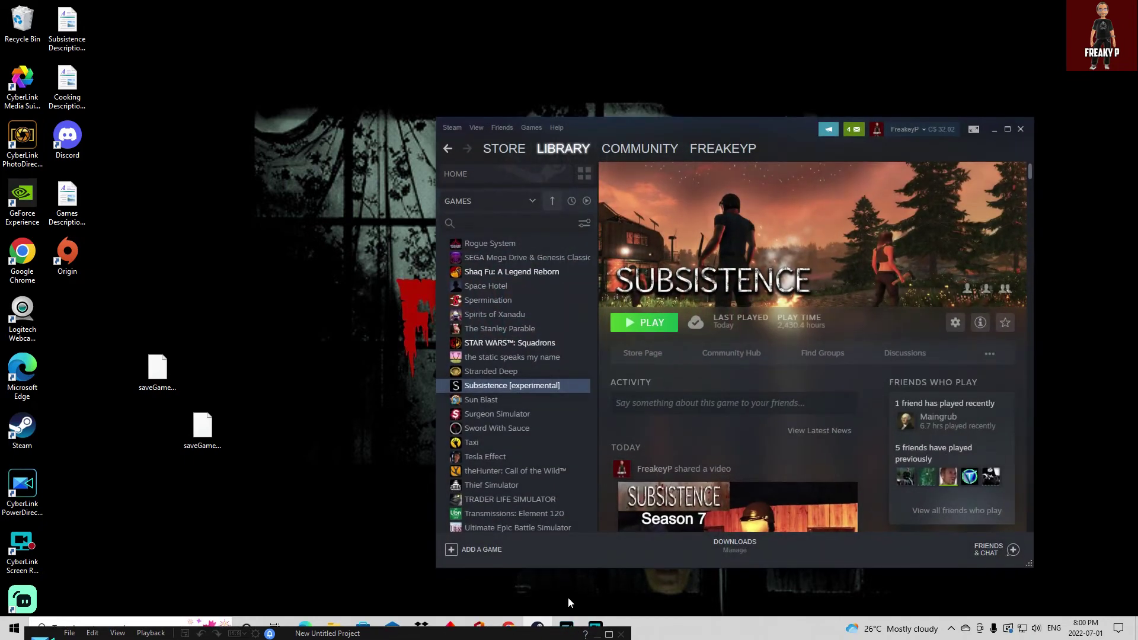
left_click(638, 325)
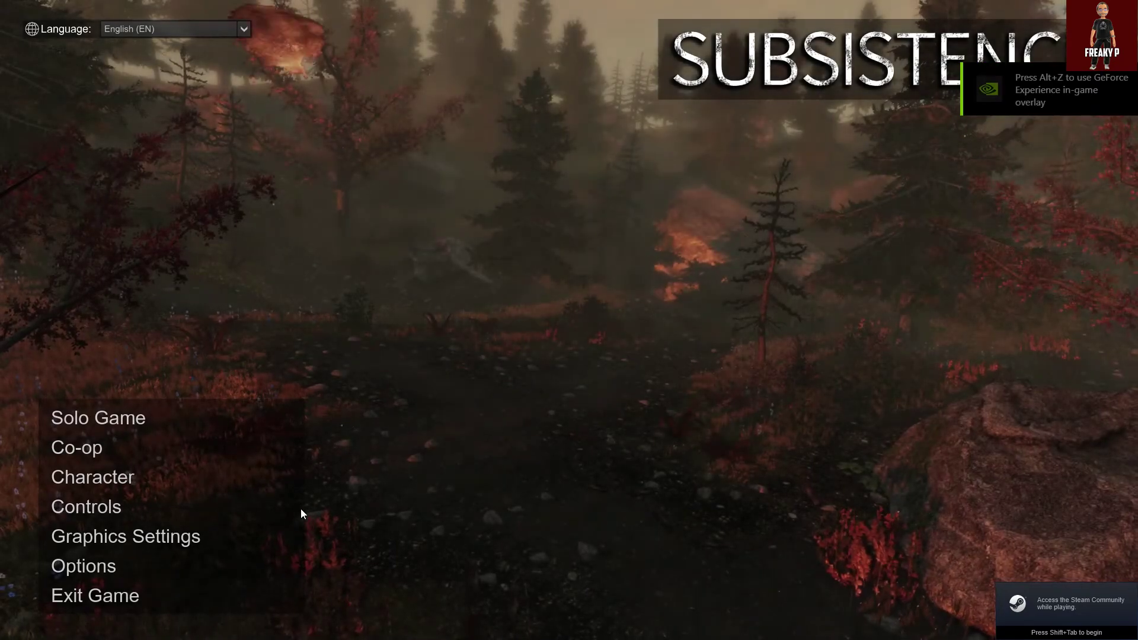
- Continue the Profile 2 solo game from its last save
left_click(185, 427)
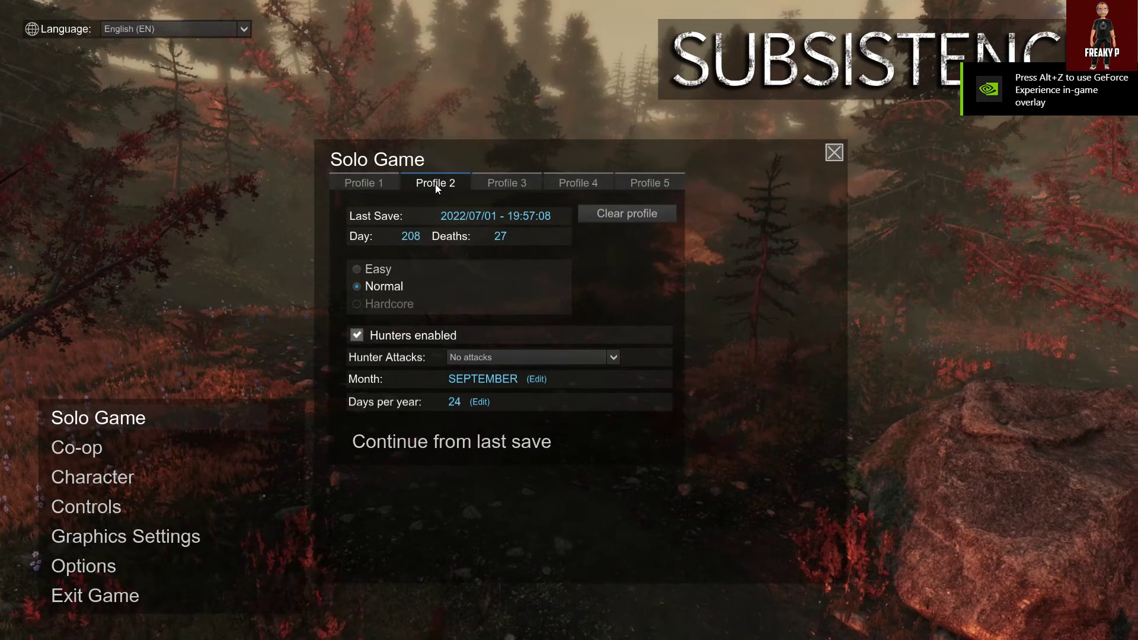
left_click(450, 449)
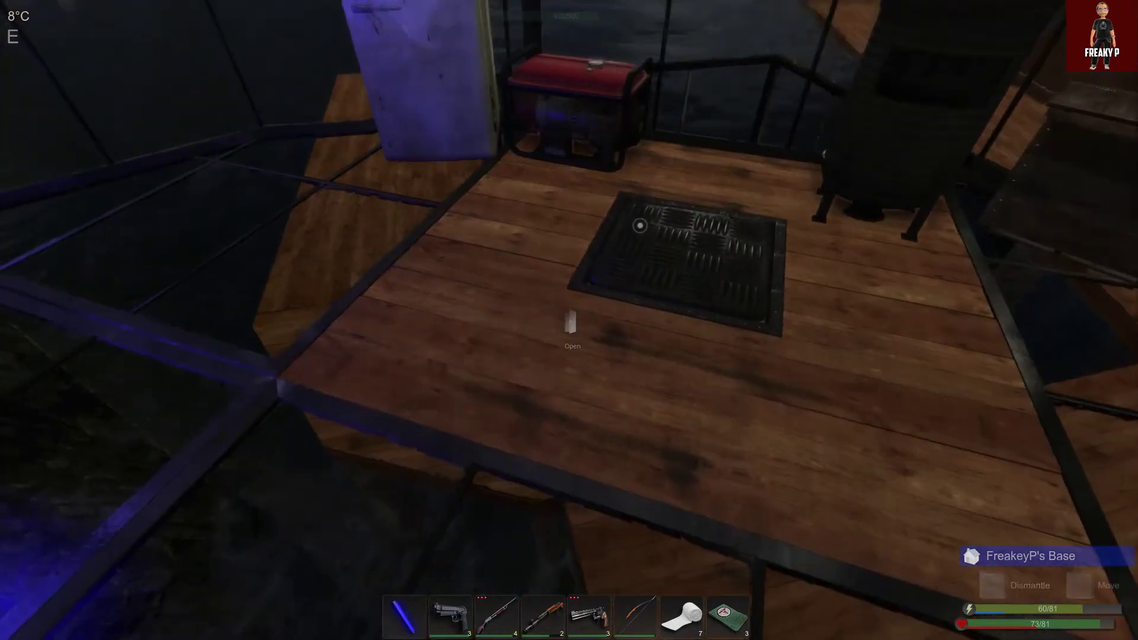
- Walk around the base, dropping through the floor hatch to the rocky room and back
key("w")
key("w")
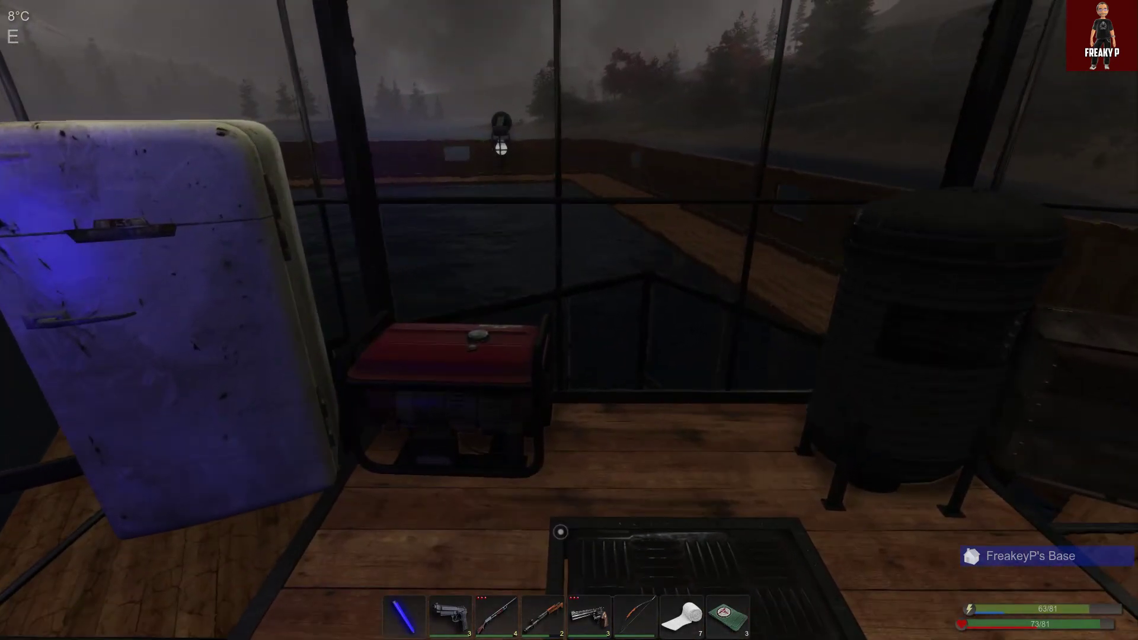
key("s")
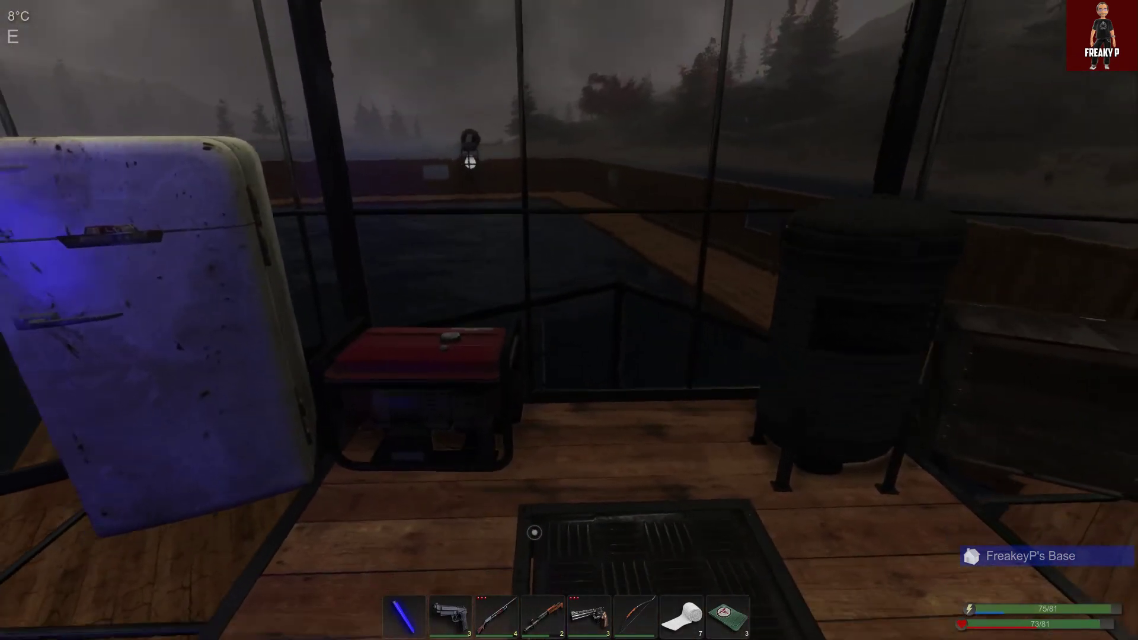
key("w")
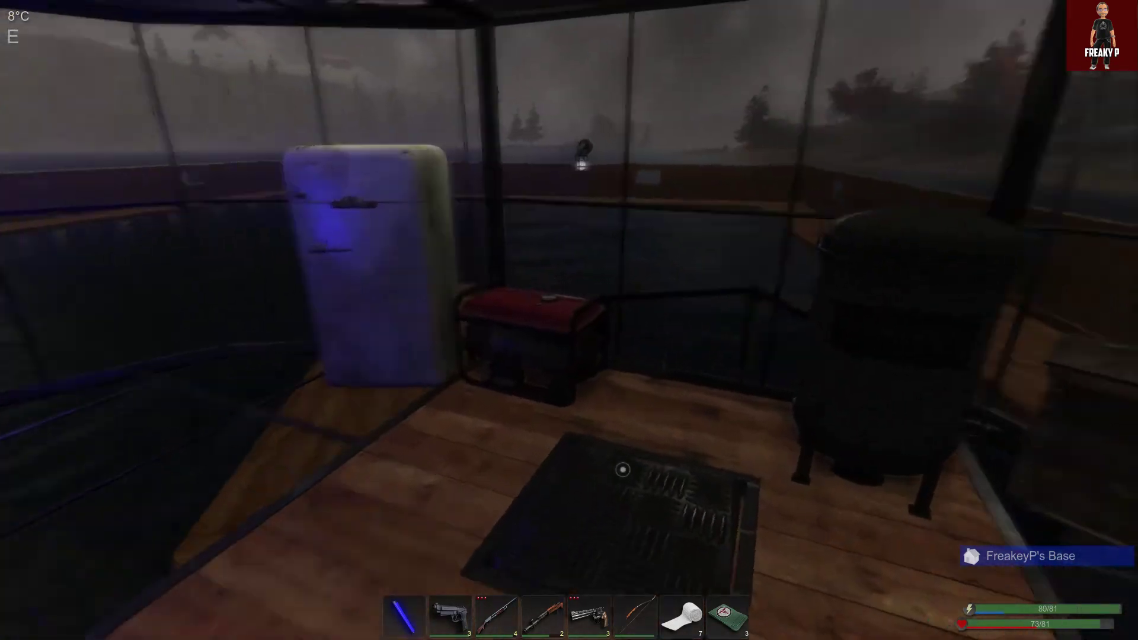
key("w")
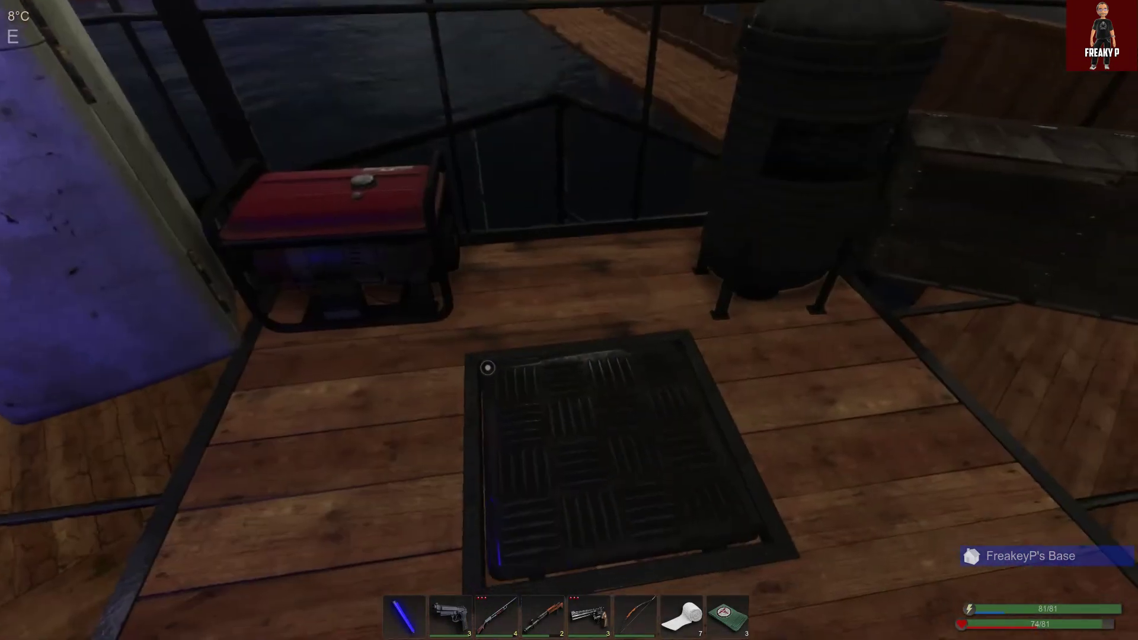
key("w")
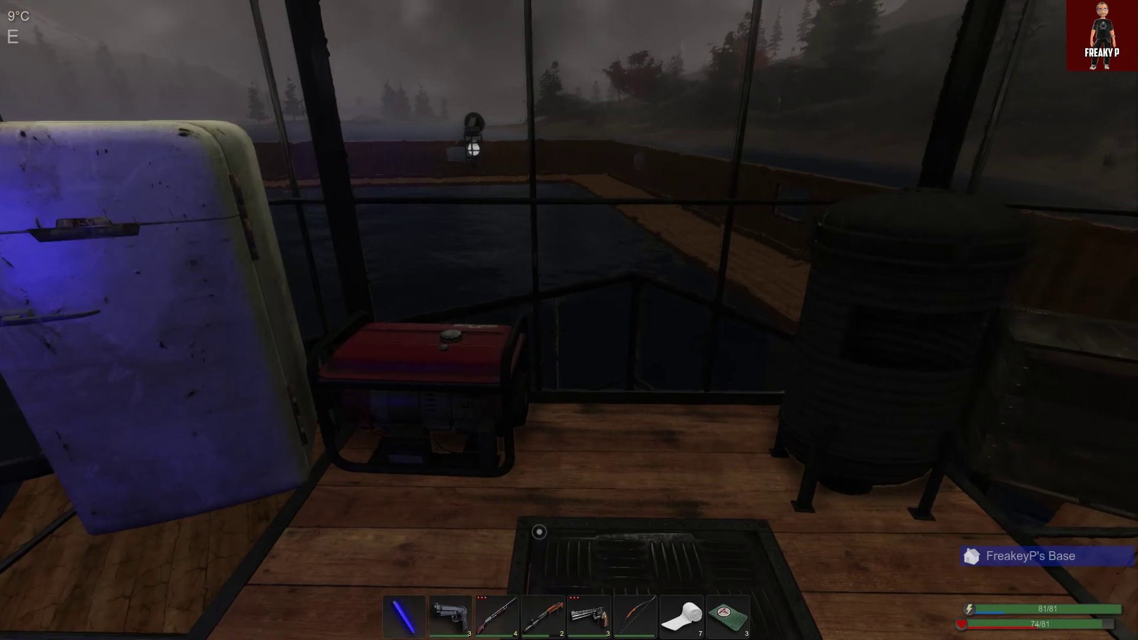
key("s")
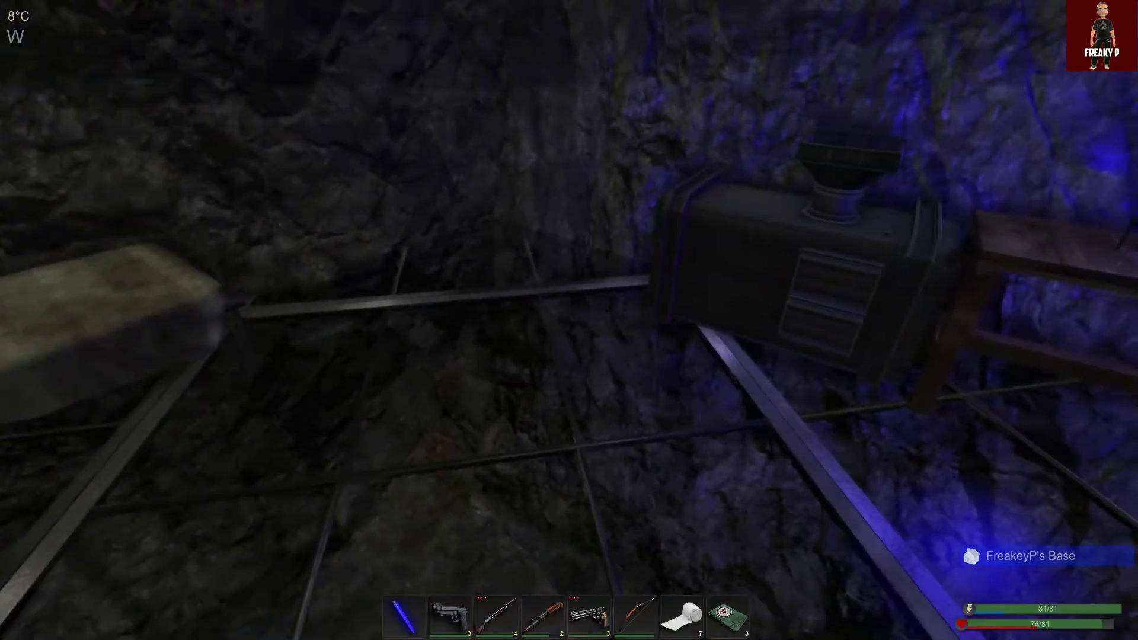
key("Tab")
key("Tab")
key("e")
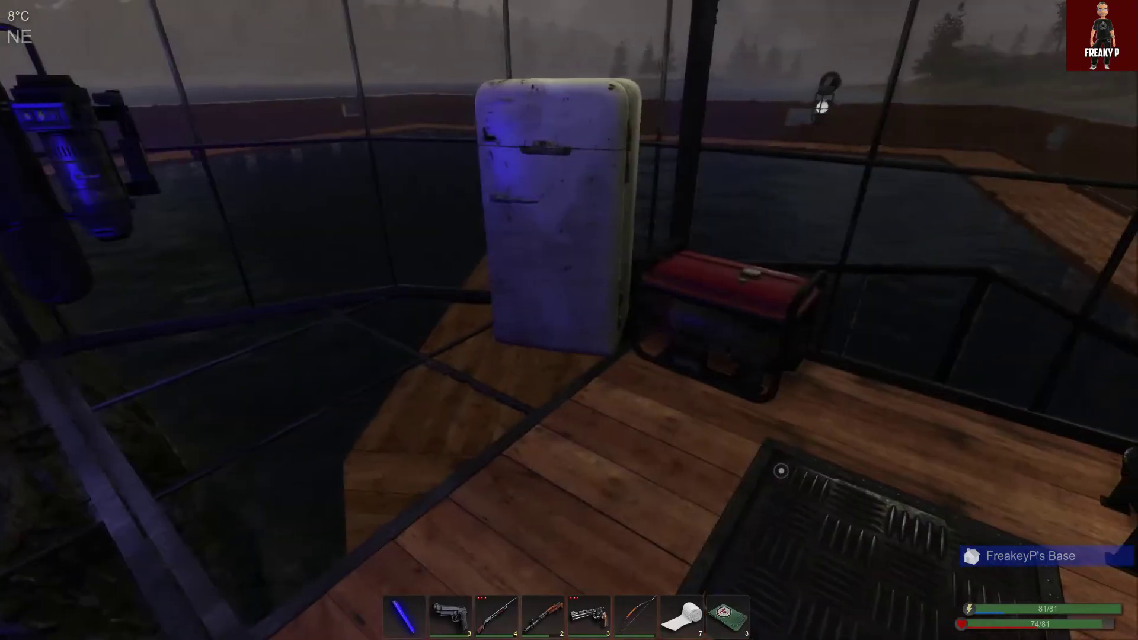
key("e")
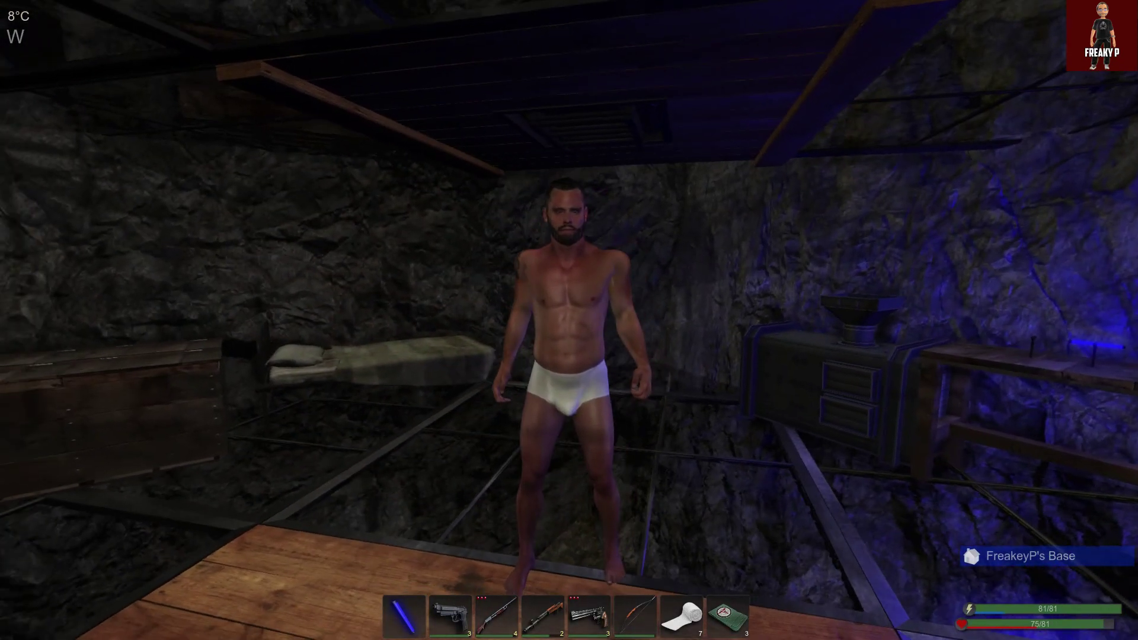
key("e")
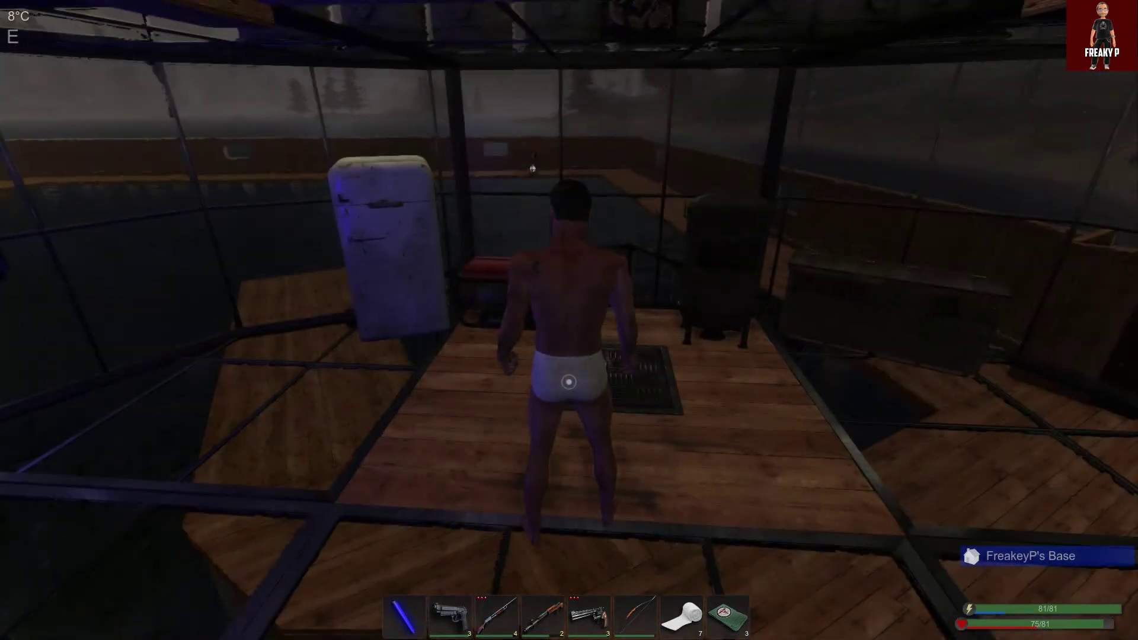
- Open the fridge to check its food, then switch off the wall lamp
key("Escape")
key("Escape")
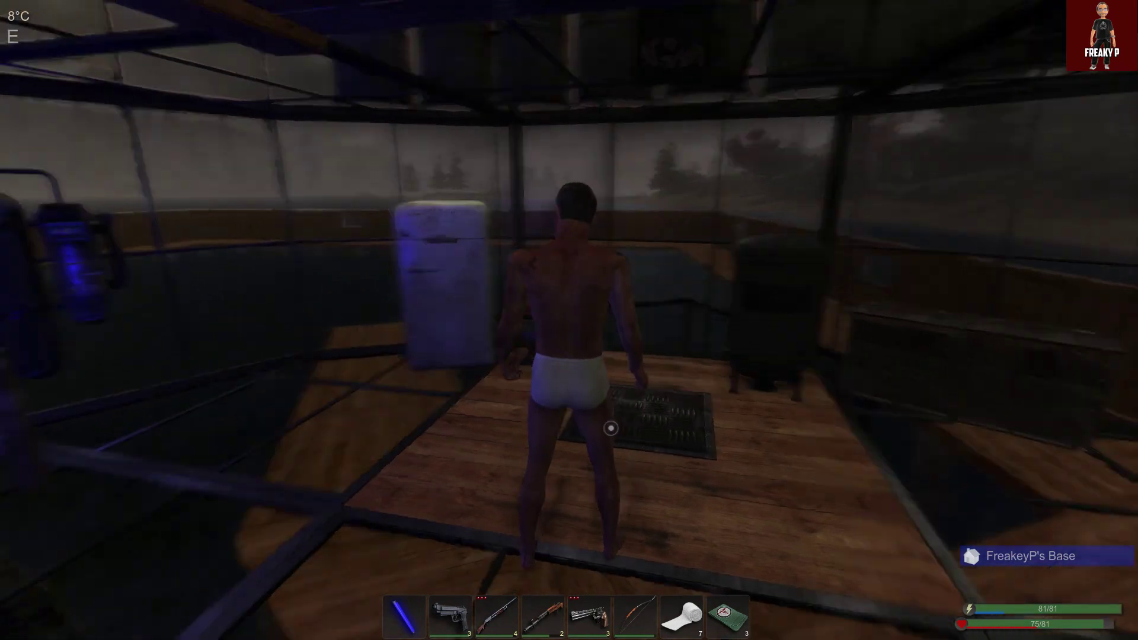
key("F1")
key("w")
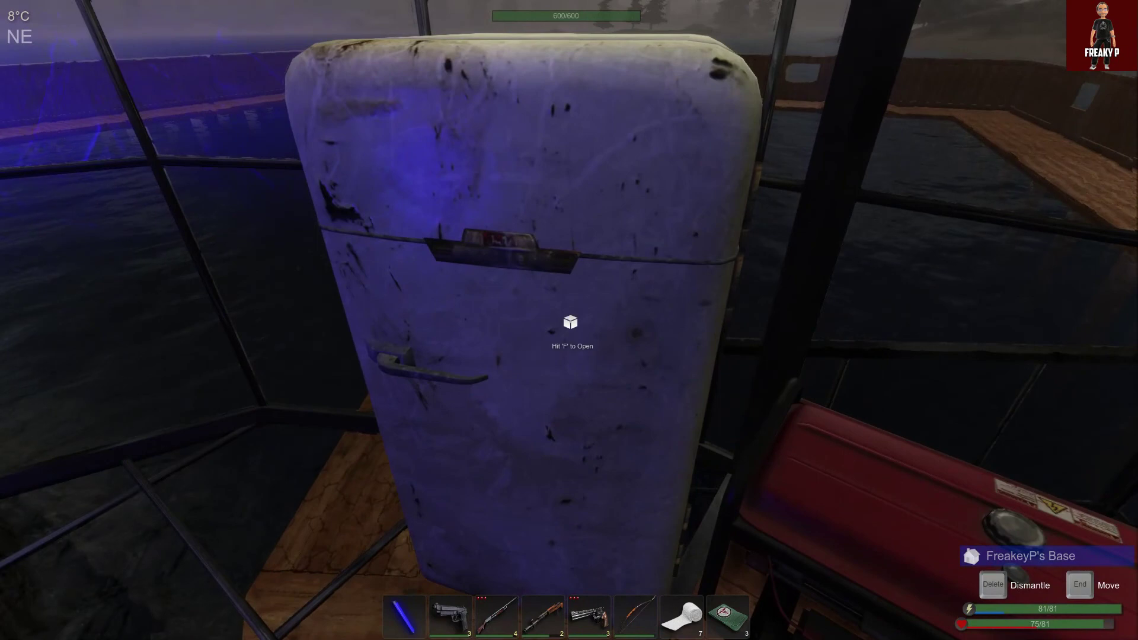
key("f")
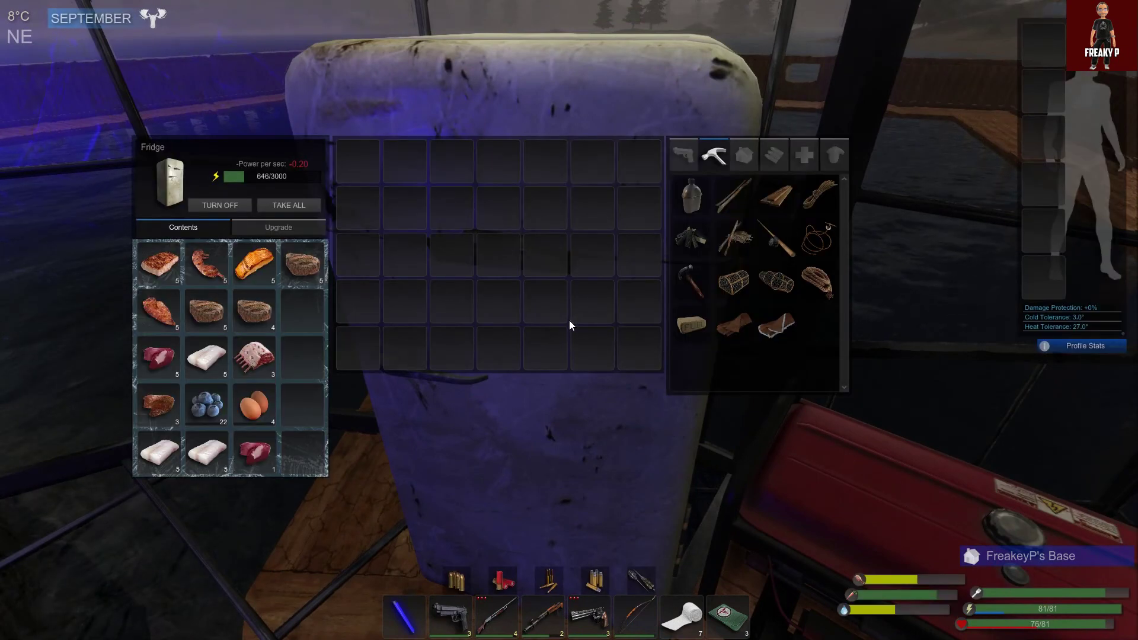
key("Escape")
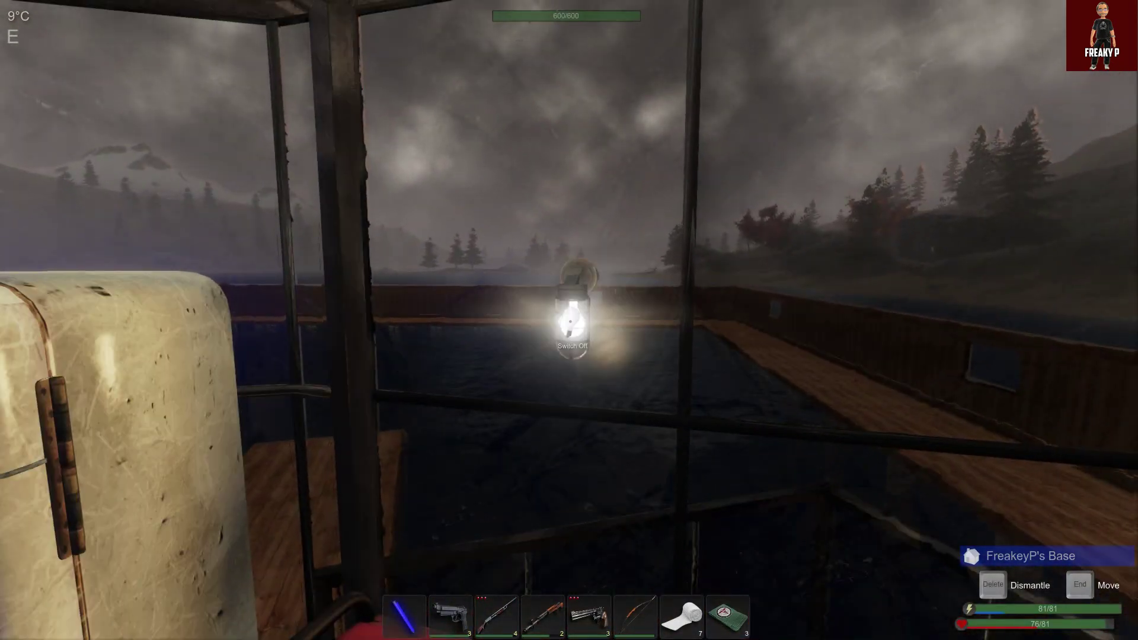
key("e")
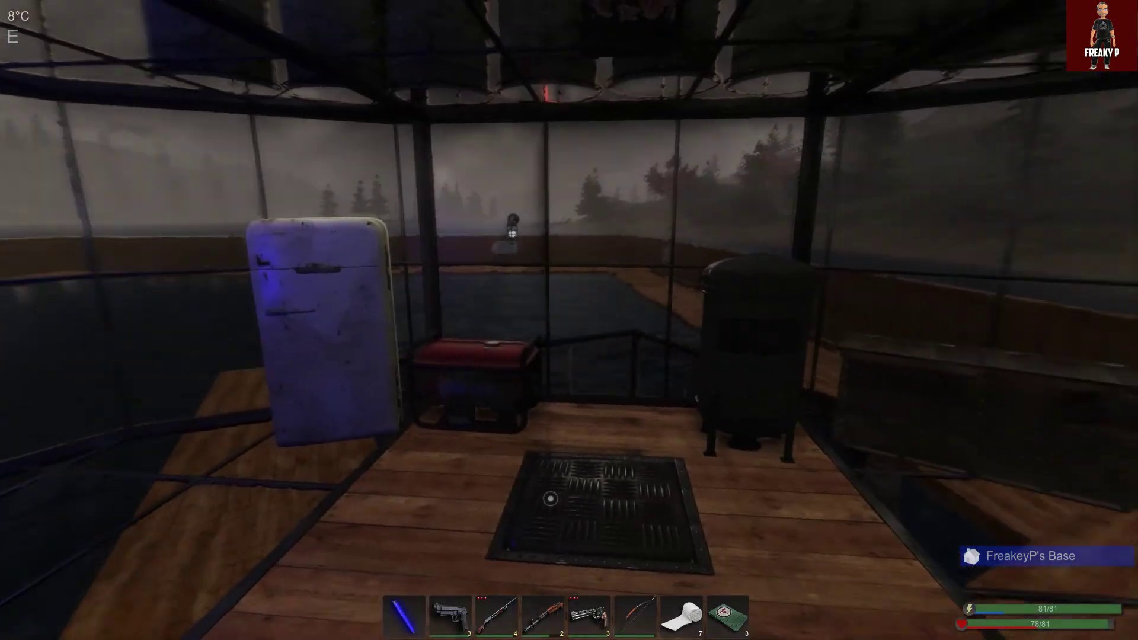
- Step back from the hatch and walk toward the bed in third-person view
key("s")
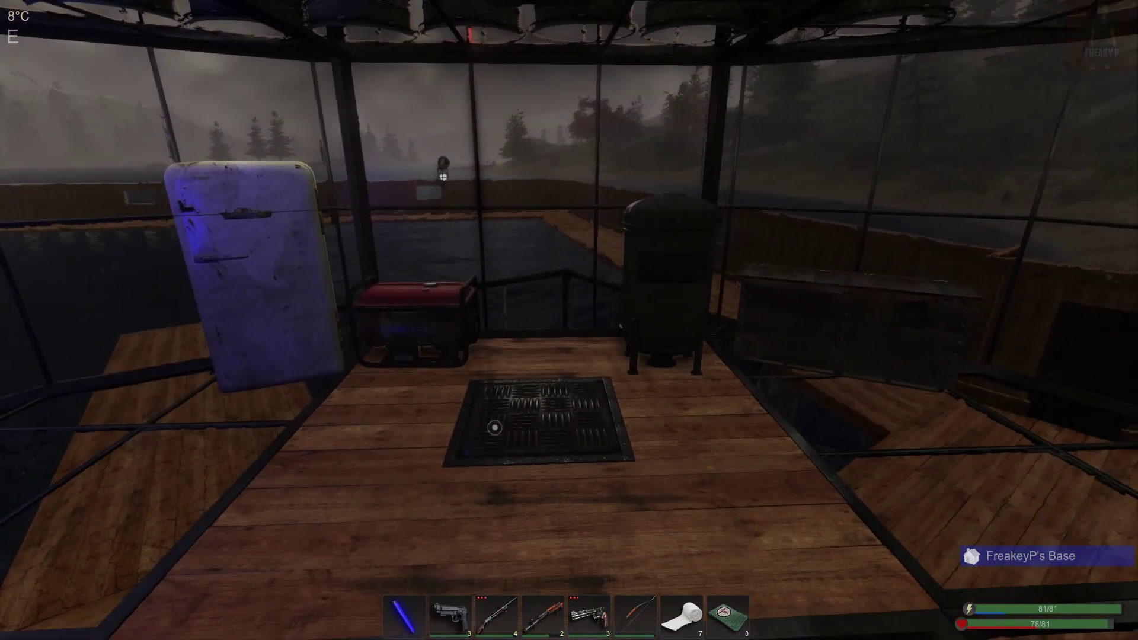
key("s")
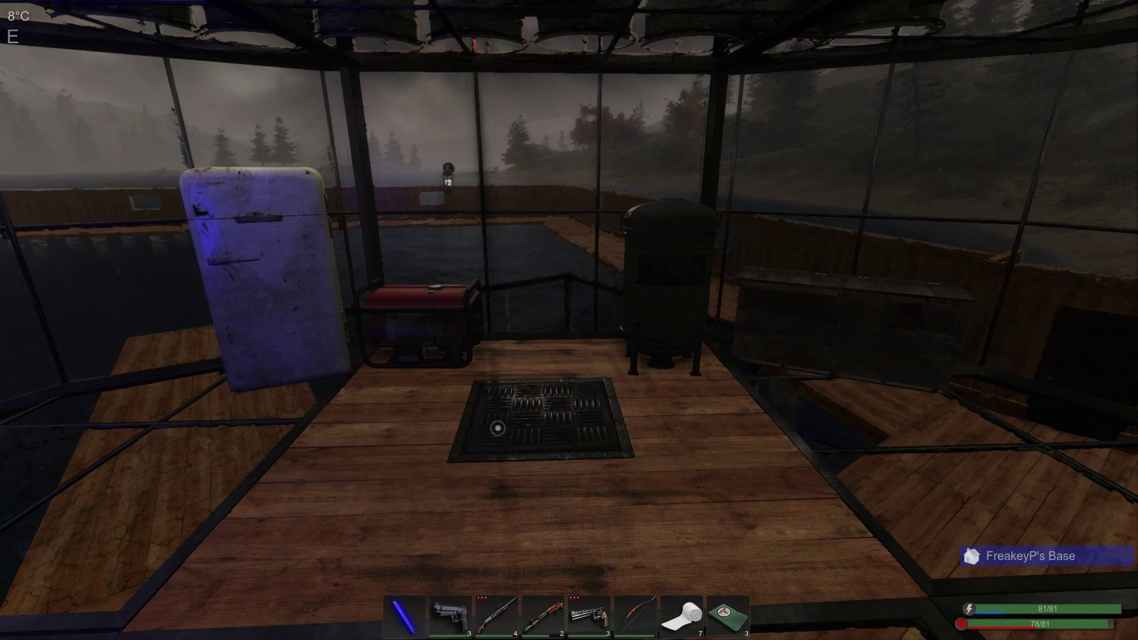
key("F1")
key("w")
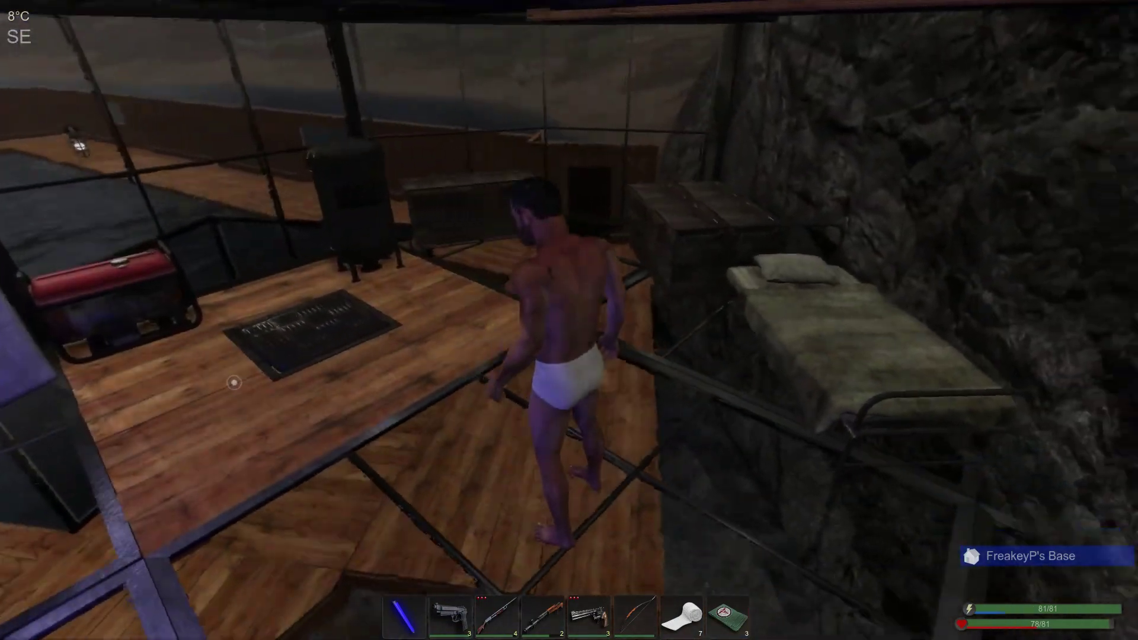